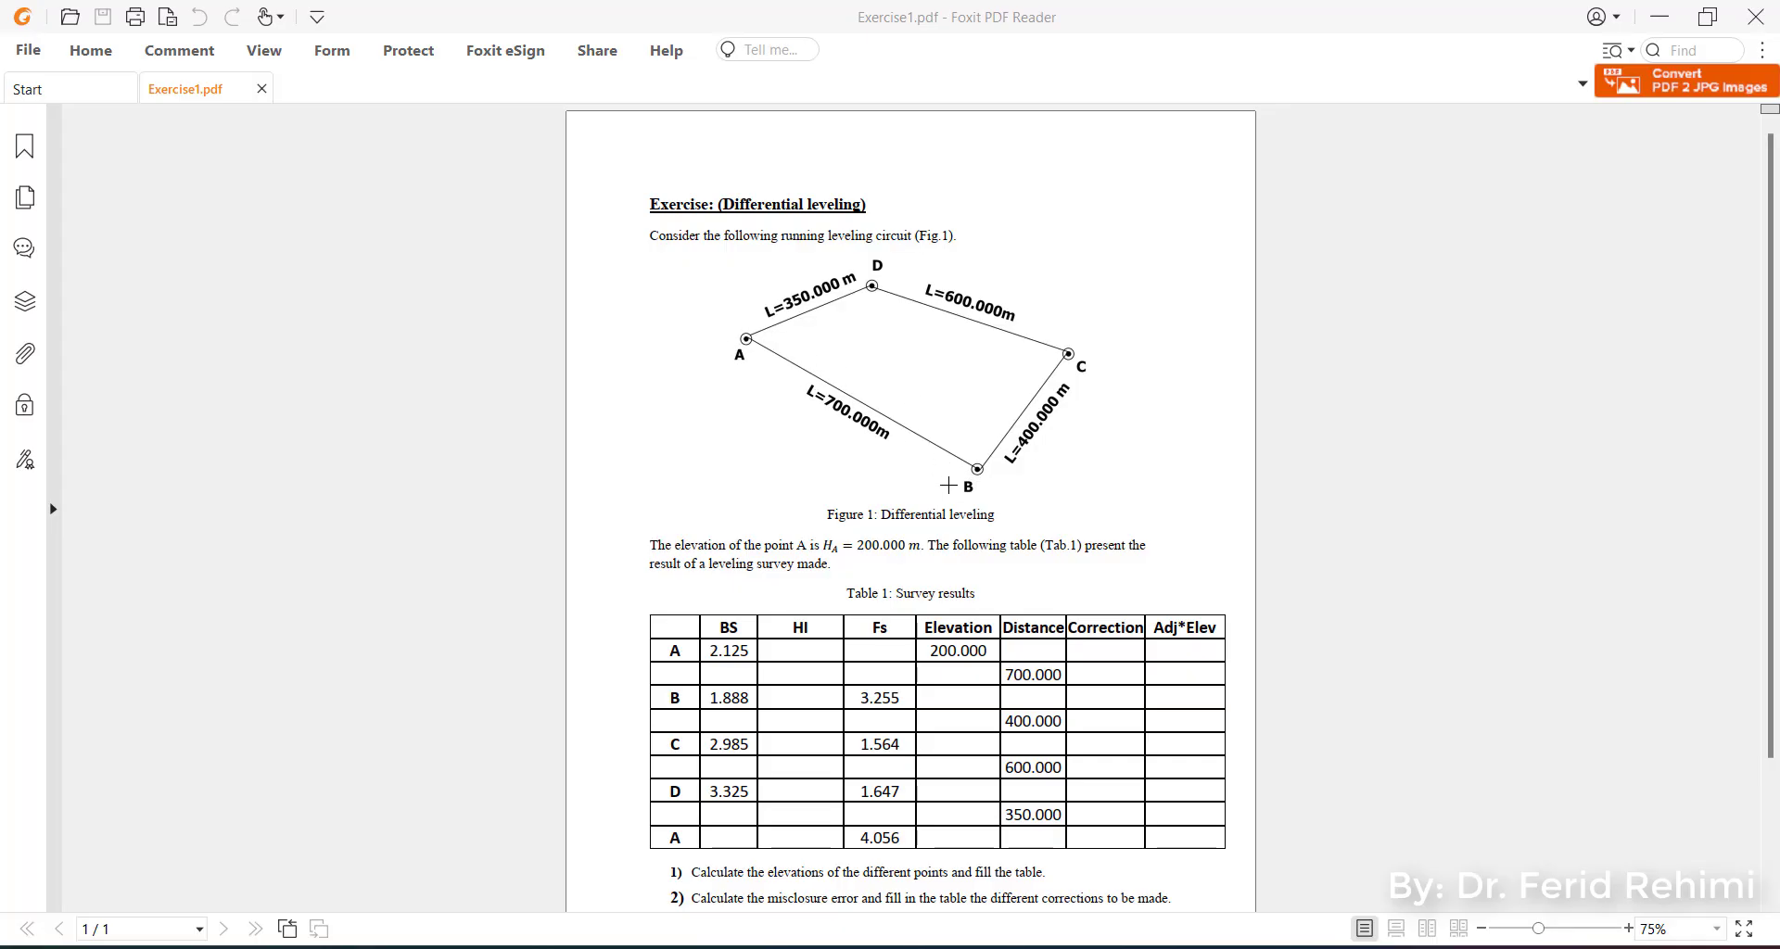
# Step: Zoom the exercise page to 150% and scroll through Figure 1 and the survey results table
pyautogui.scroll(3, 966, 484)
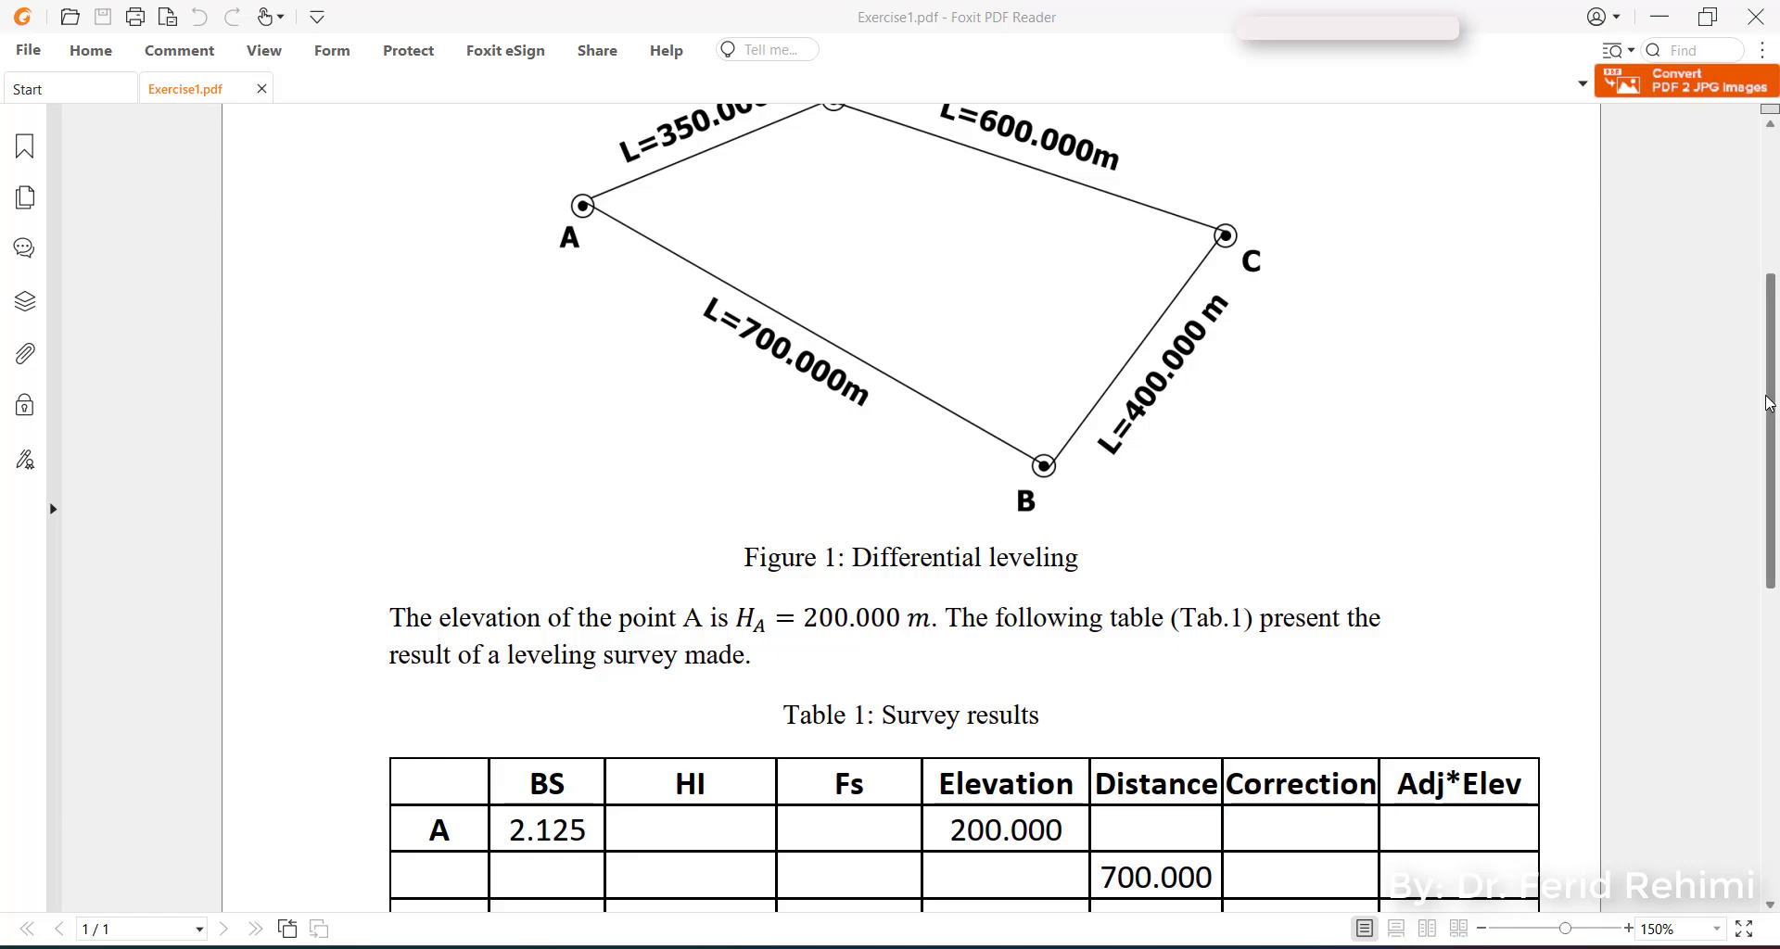
pyautogui.moveTo(1770, 401); pyautogui.dragTo(1771, 351)
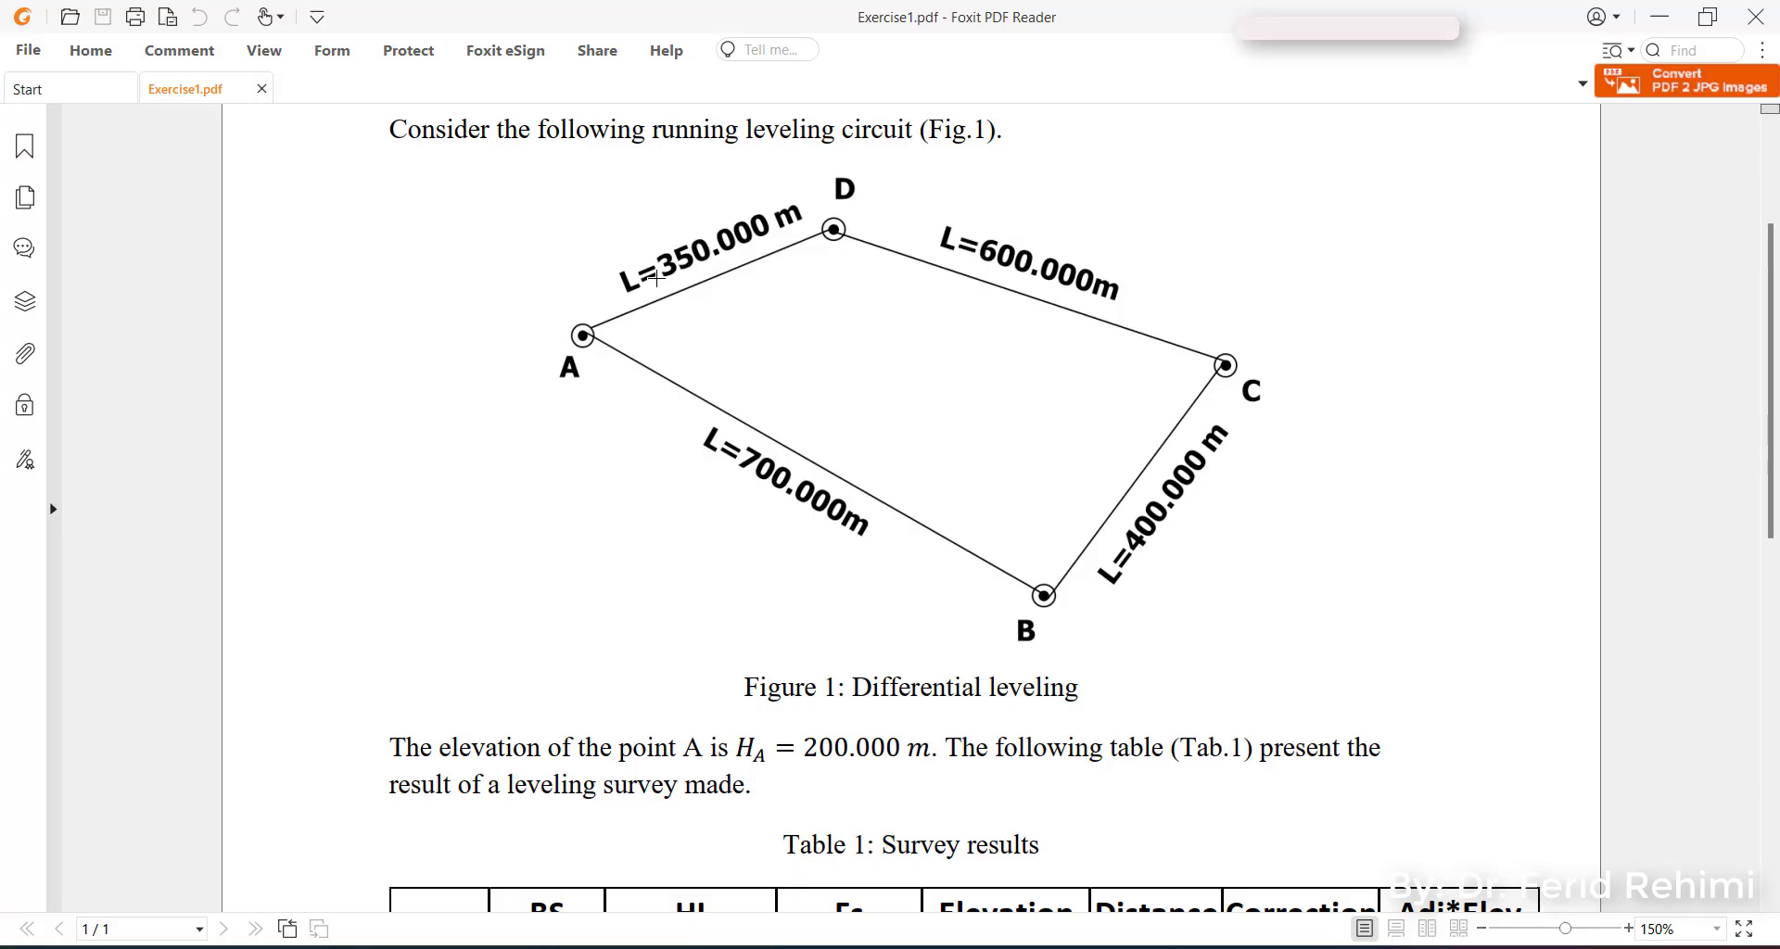
pyautogui.scroll(-6, 835, 601)
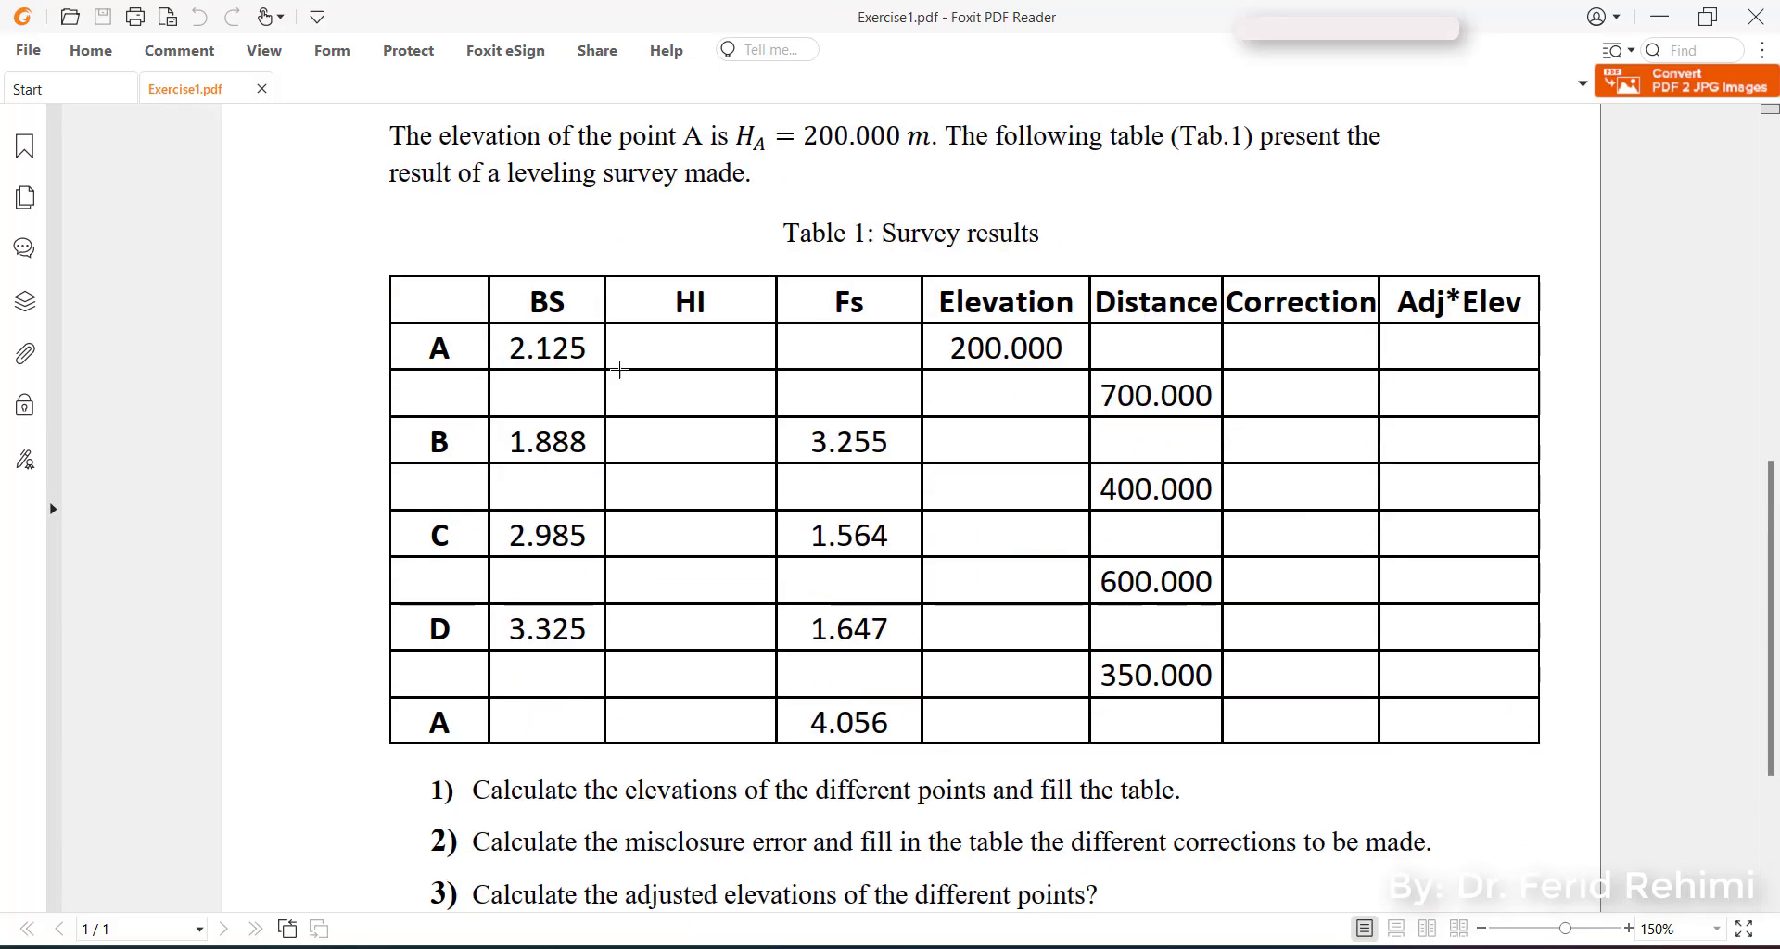
pyautogui.scroll(2, 931, 443)
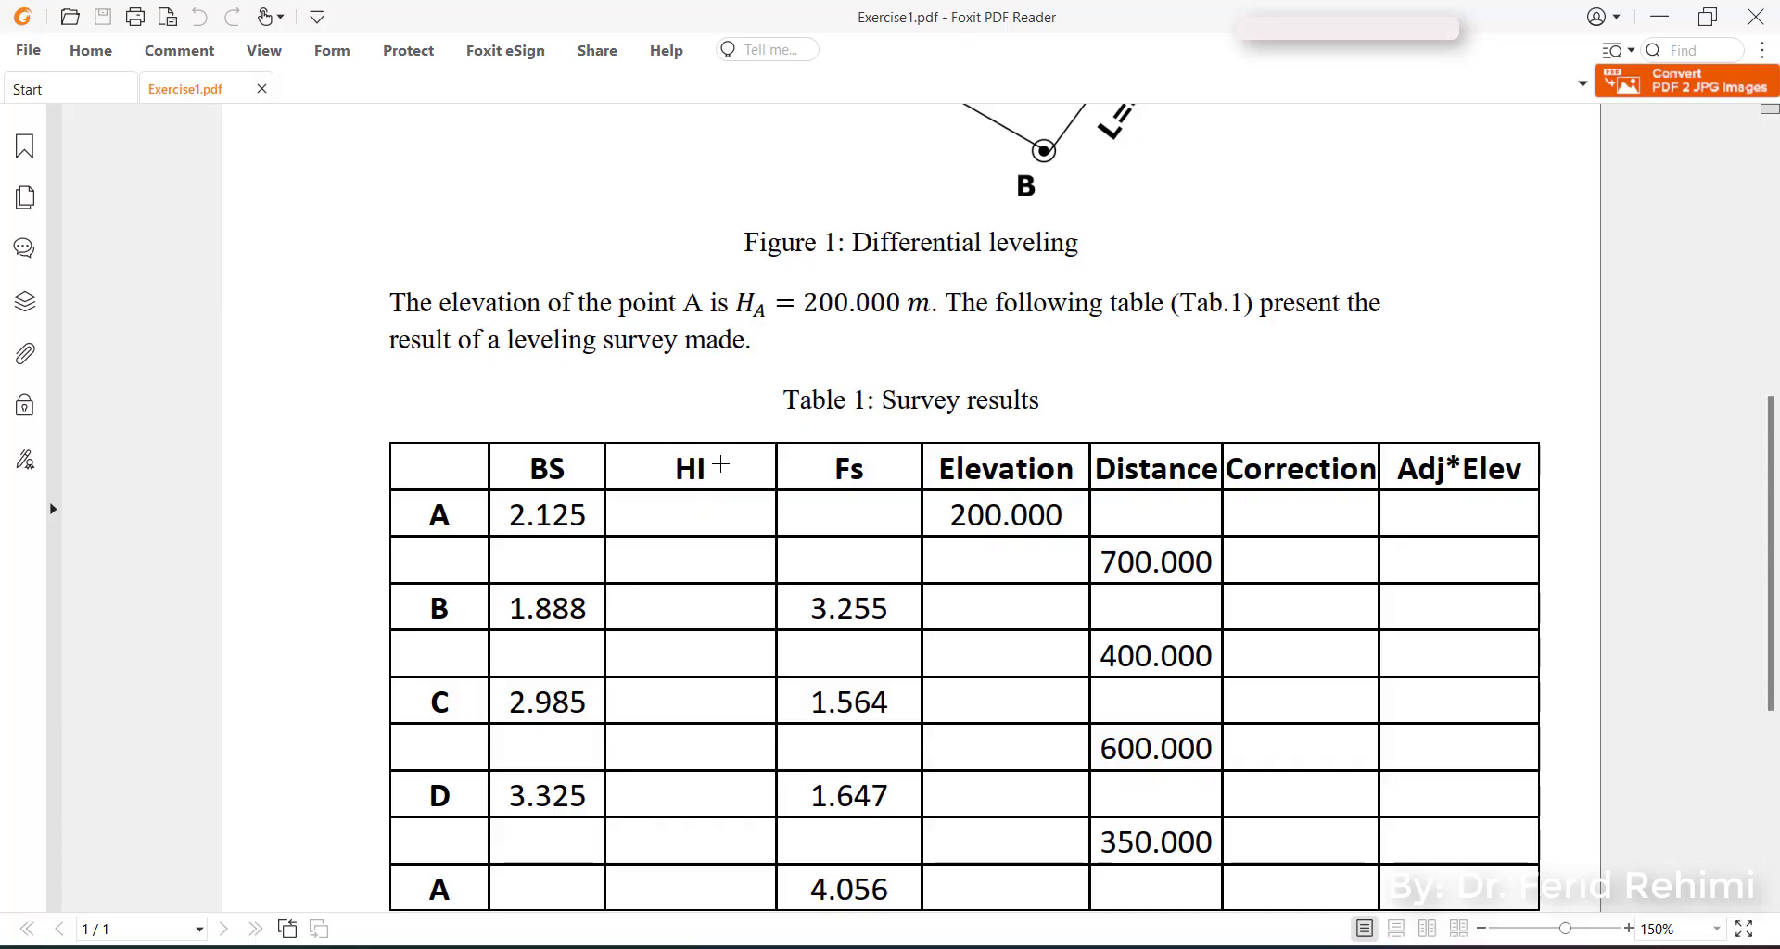
pyautogui.scroll(5, 736, 512)
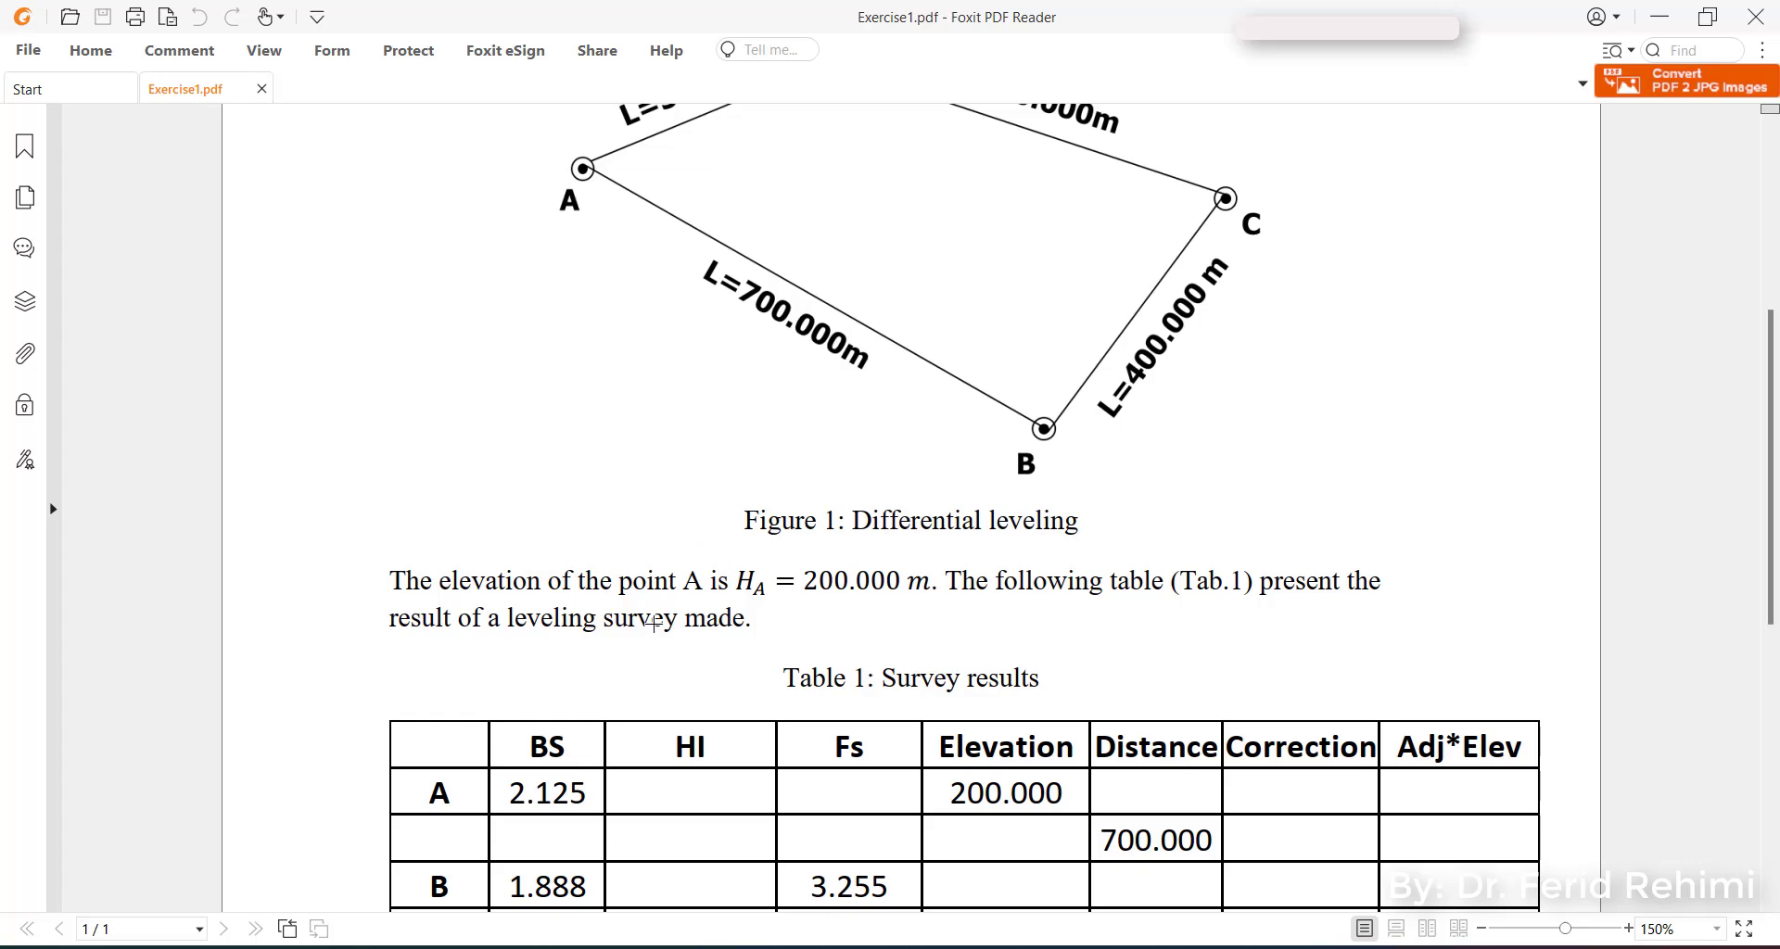
pyautogui.scroll(-2, 665, 640)
pyautogui.scroll(-2, 457, 667)
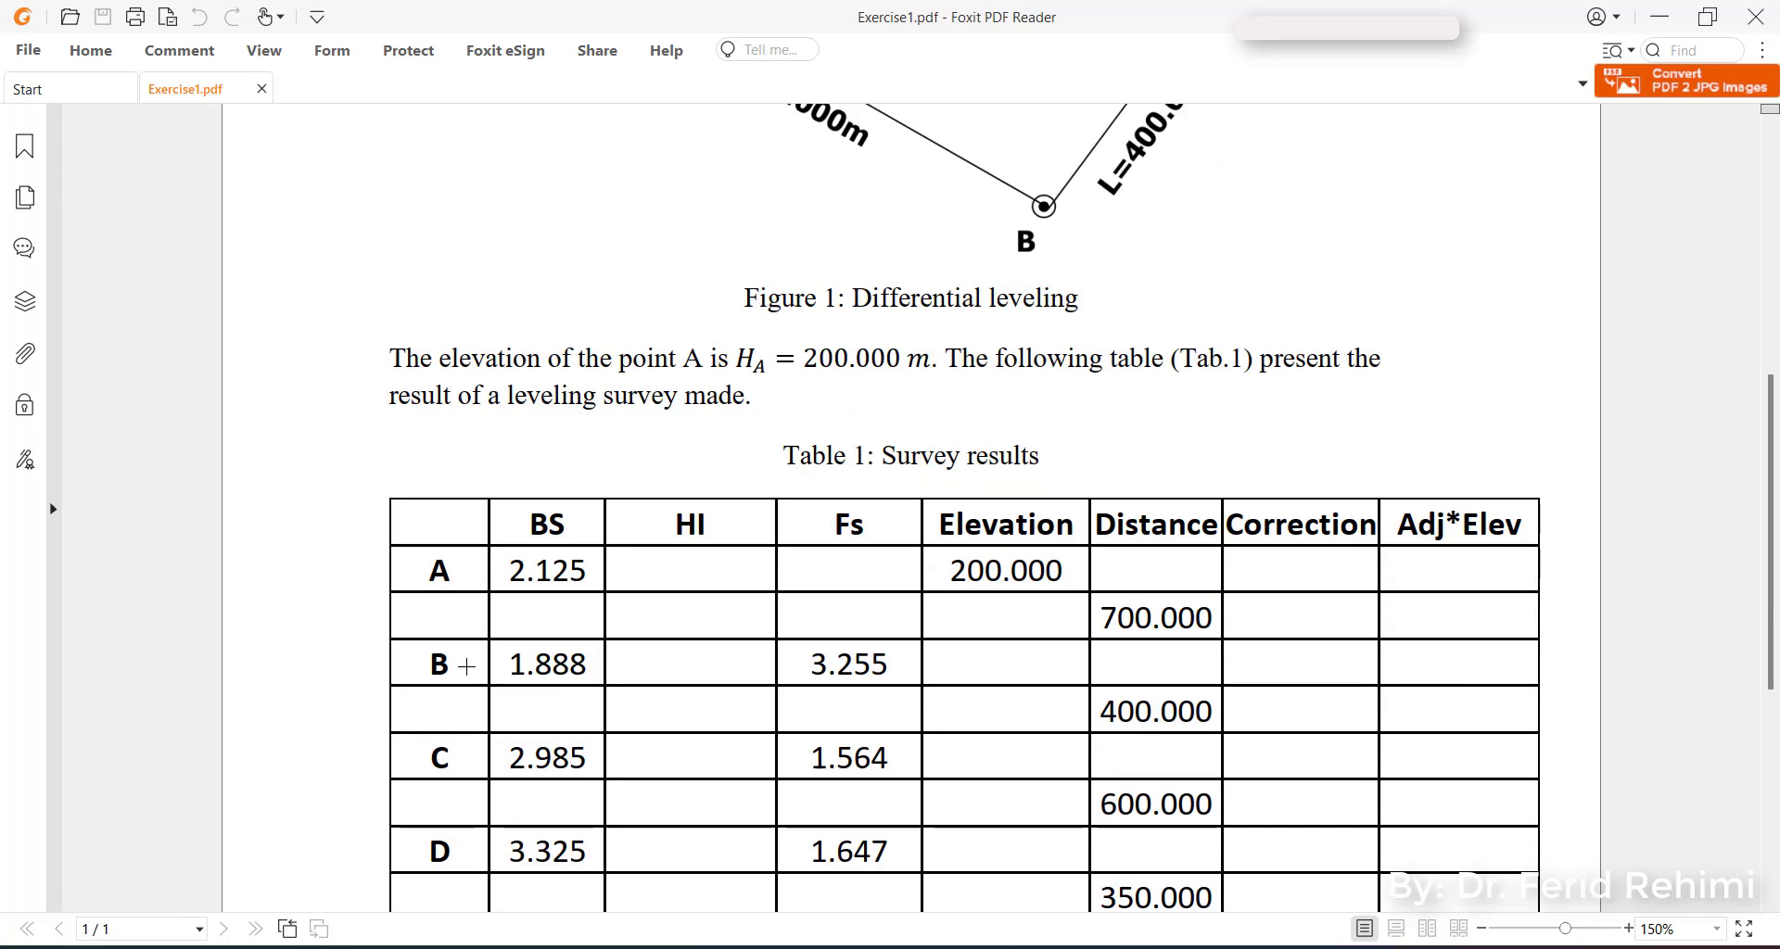
pyautogui.scroll(-1, 477, 705)
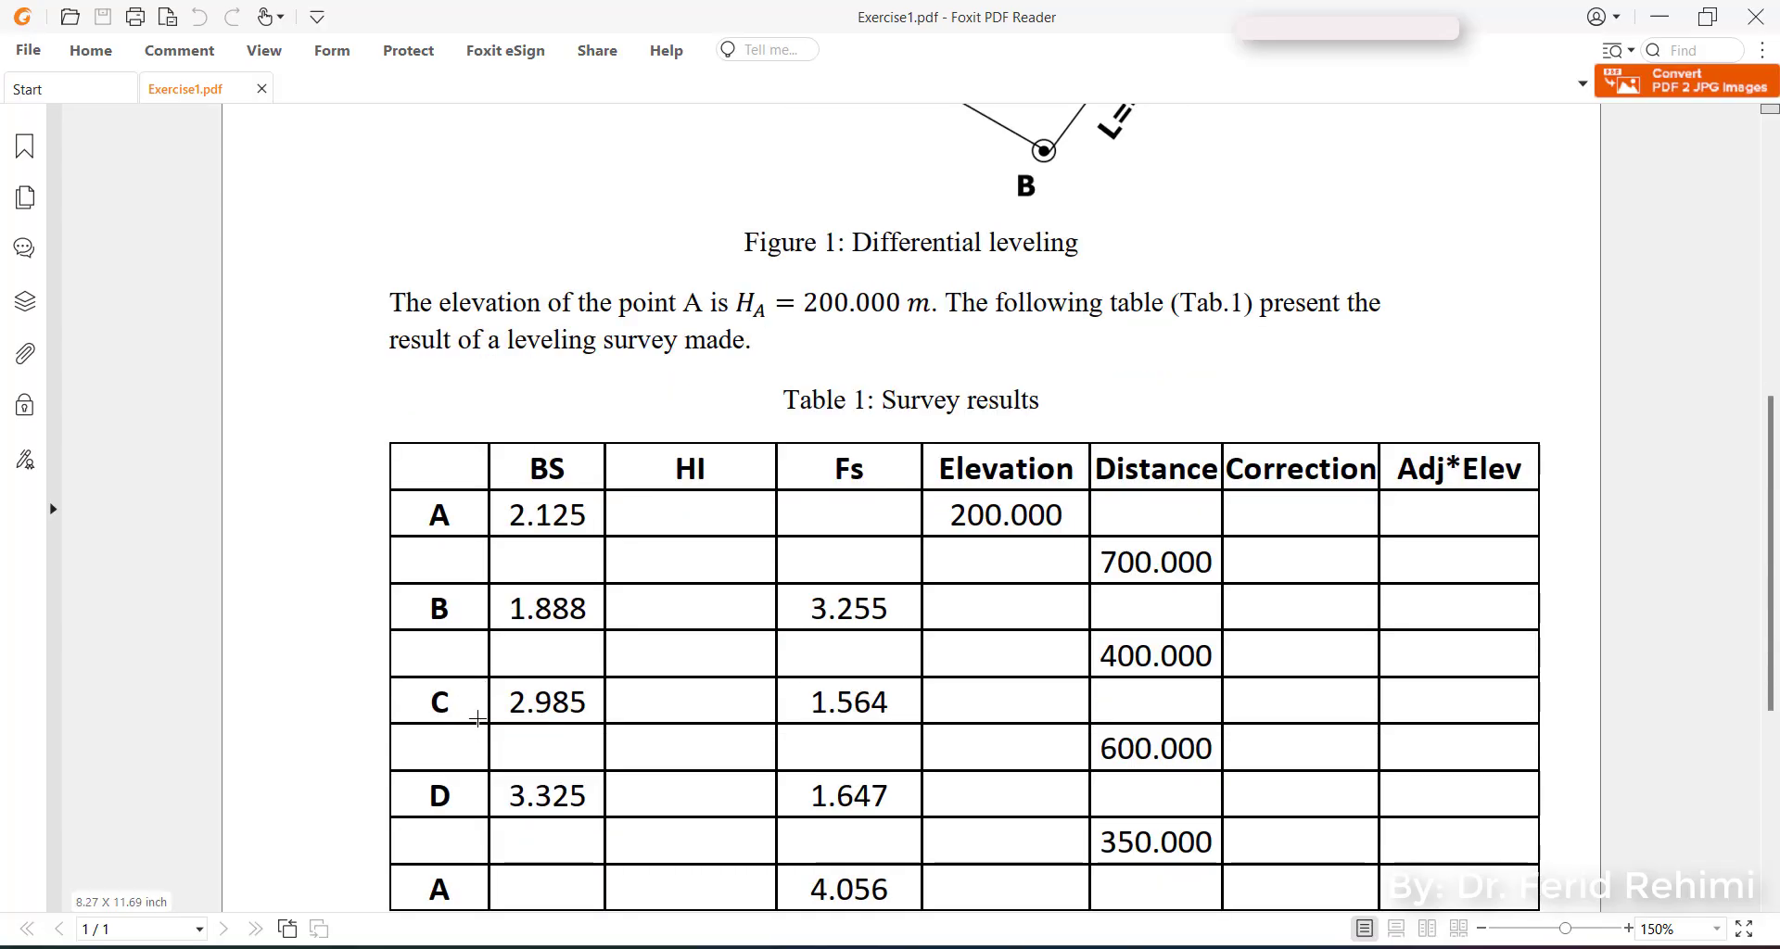
pyautogui.scroll(-2, 477, 721)
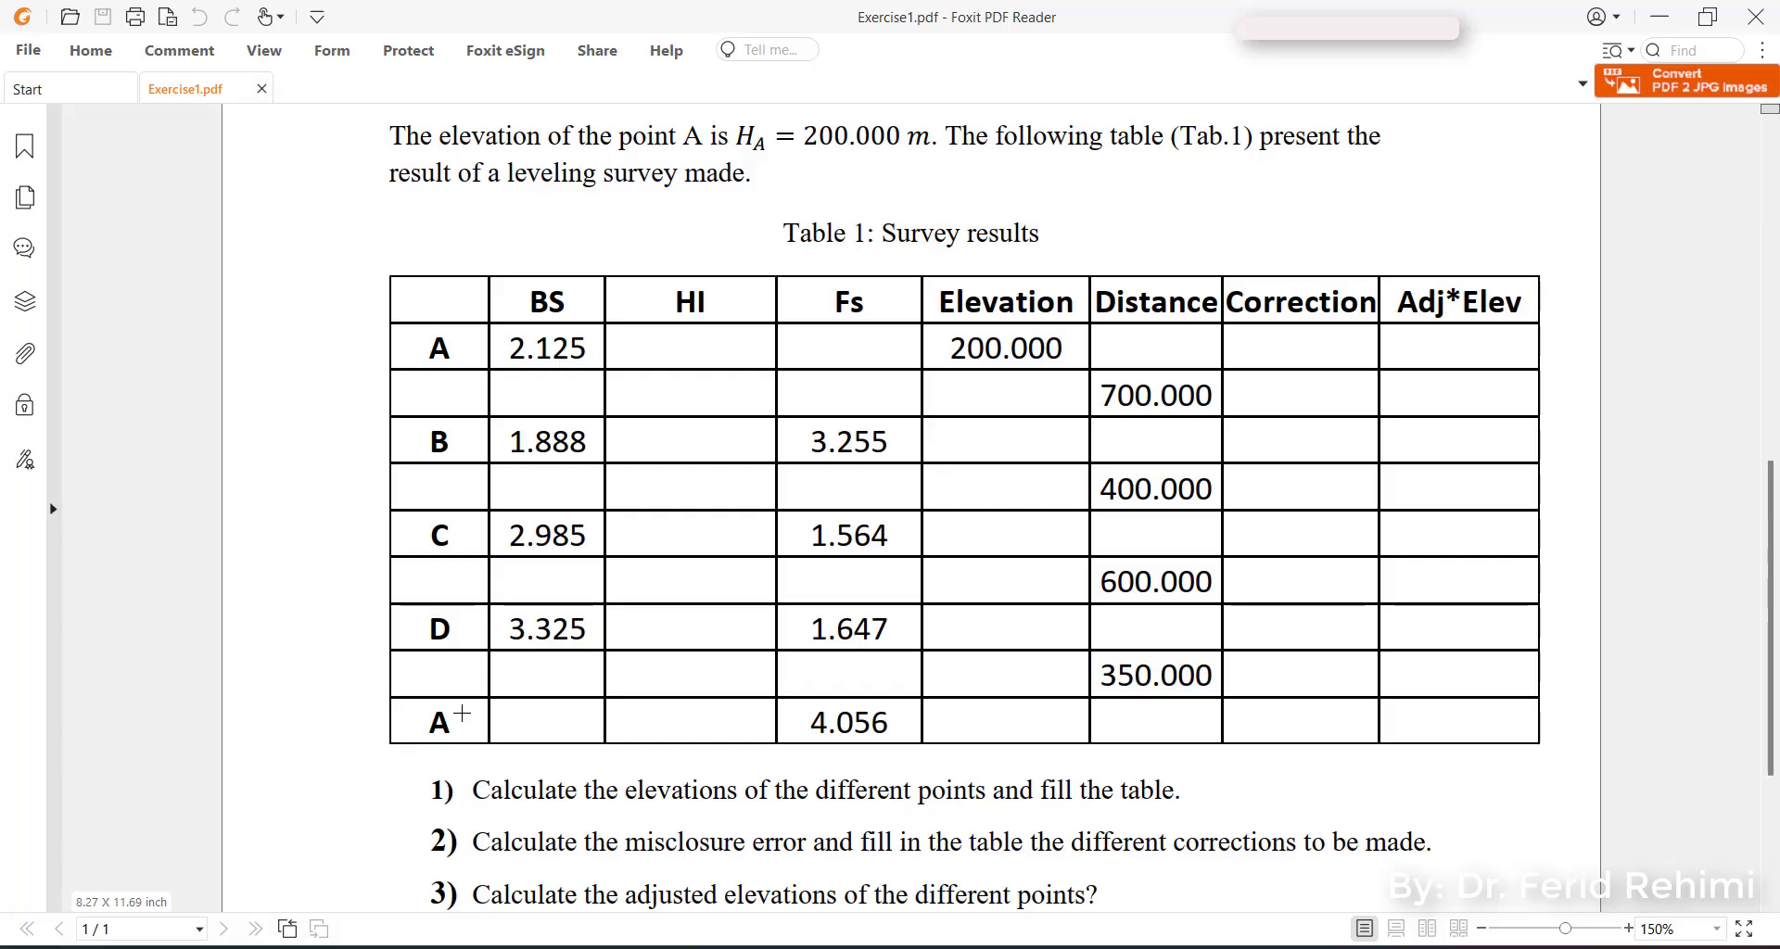
# Step: Return the exercise page to 100% and scroll through it
pyautogui.scroll(-2, 462, 712)
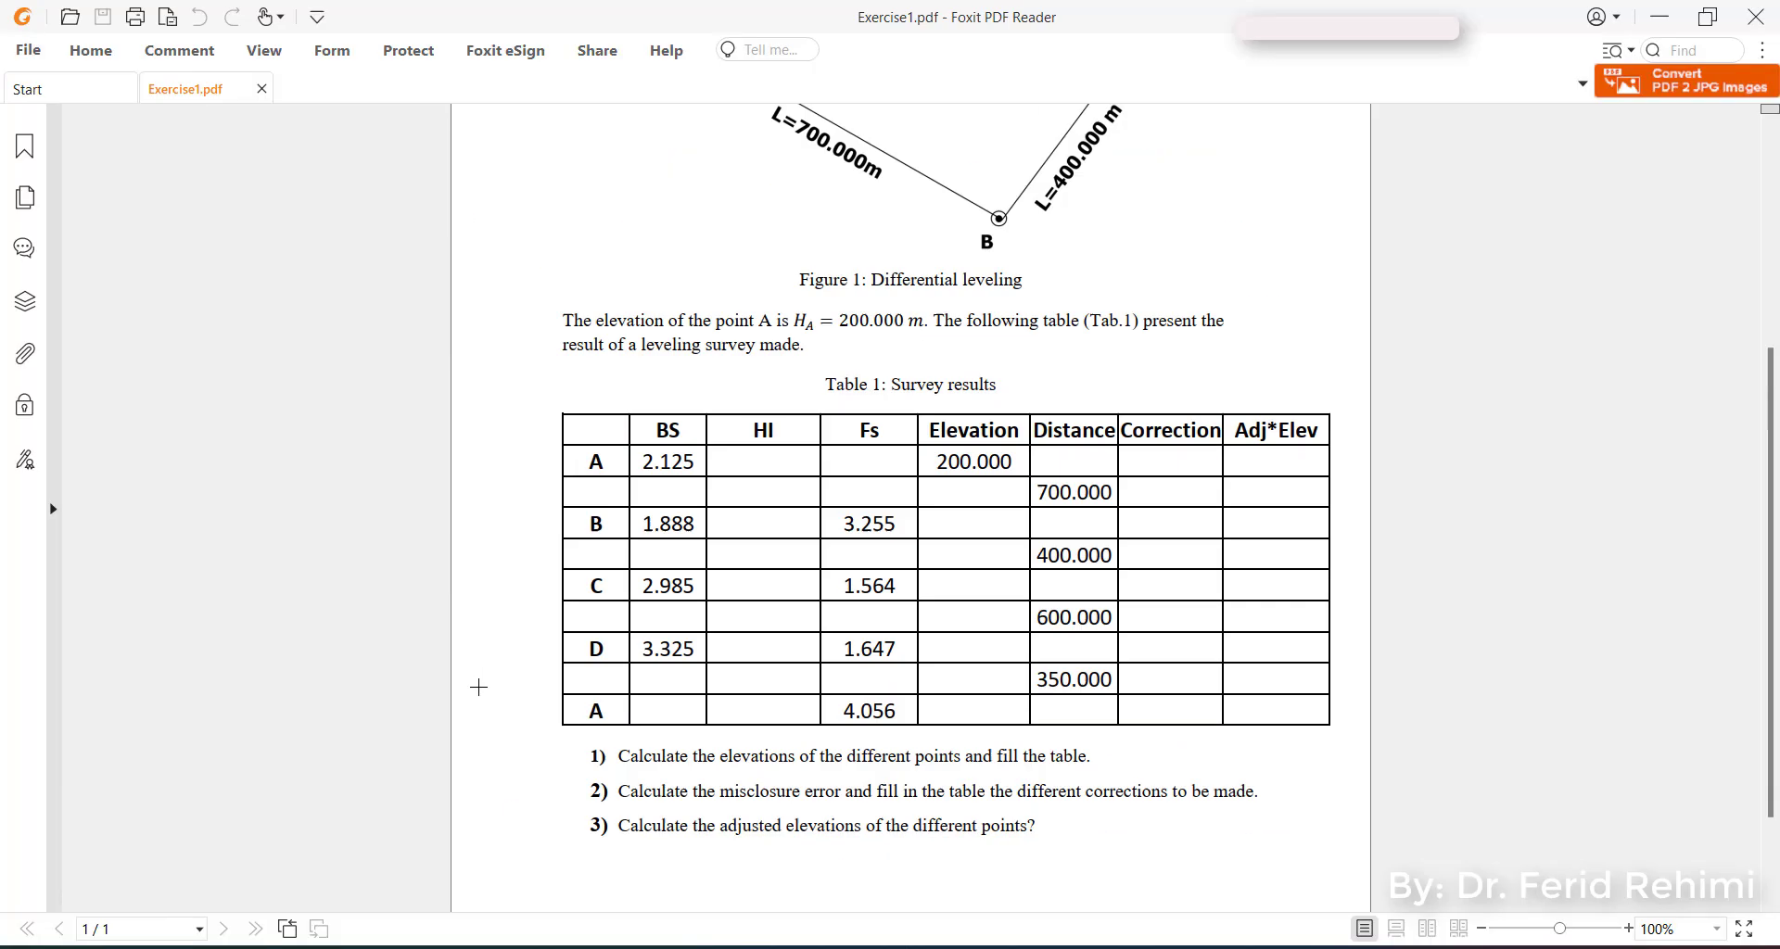
pyautogui.scroll(2, 470, 687)
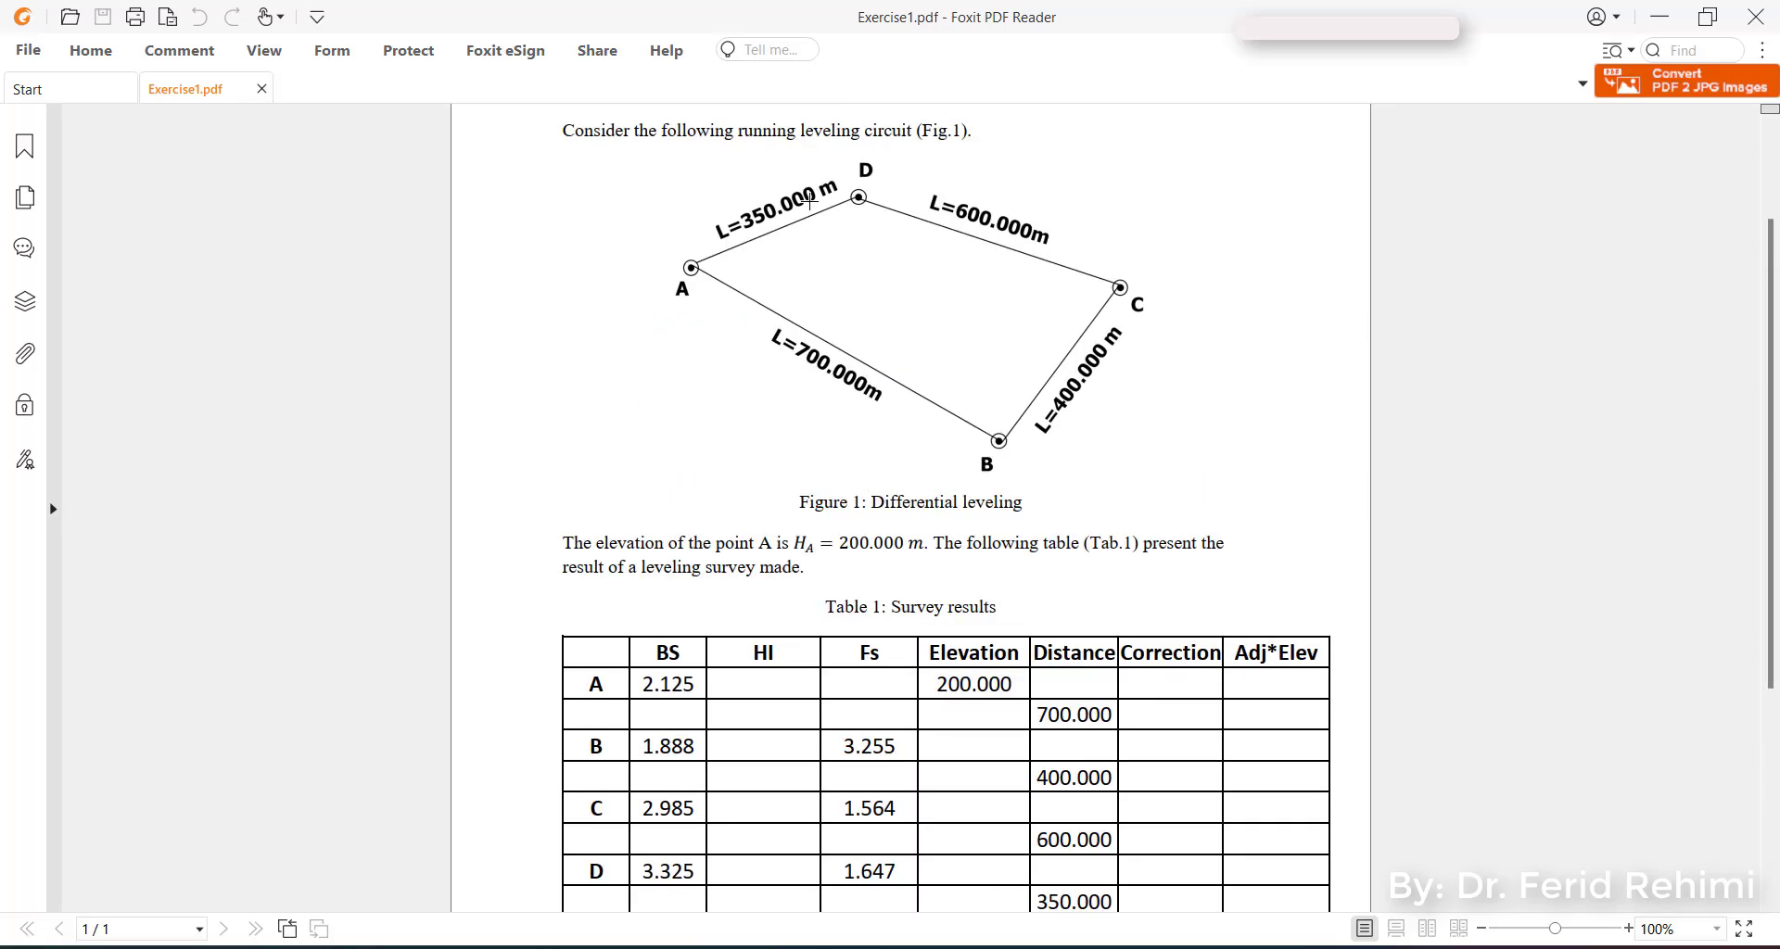
pyautogui.scroll(-3, 870, 644)
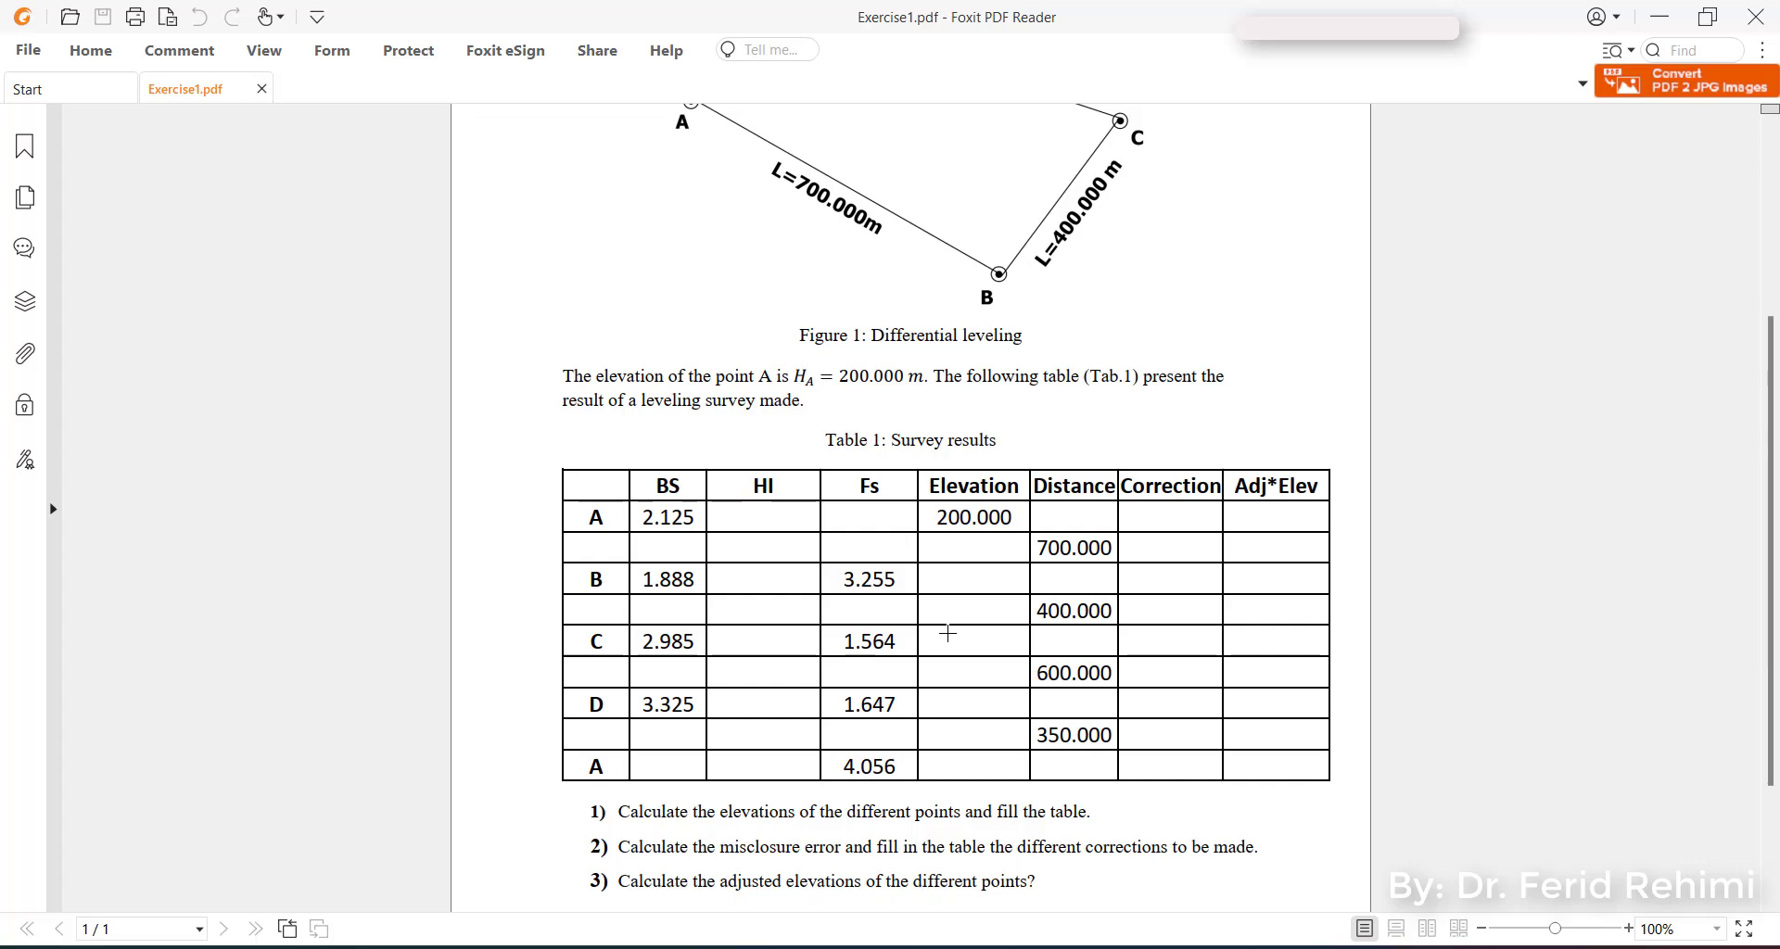
pyautogui.scroll(-1, 870, 704)
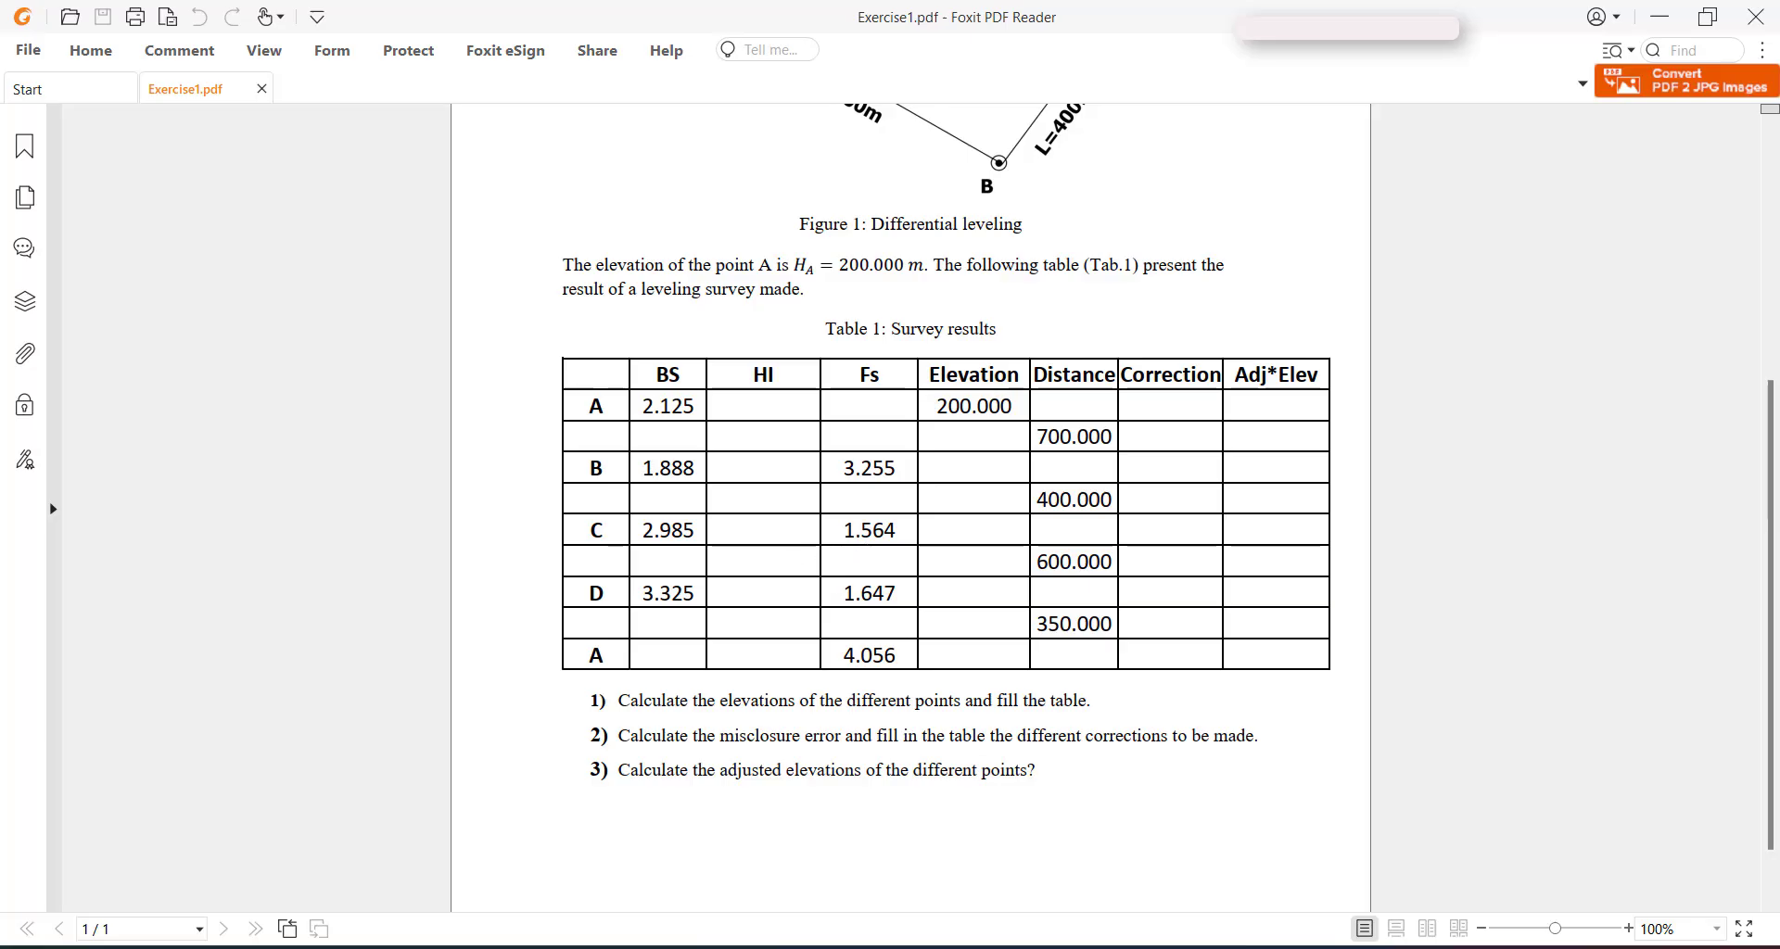
# Step: Switch to the Exercise1-M3.xlsx workbook in Excel
pyautogui.moveTo(1122, 947)
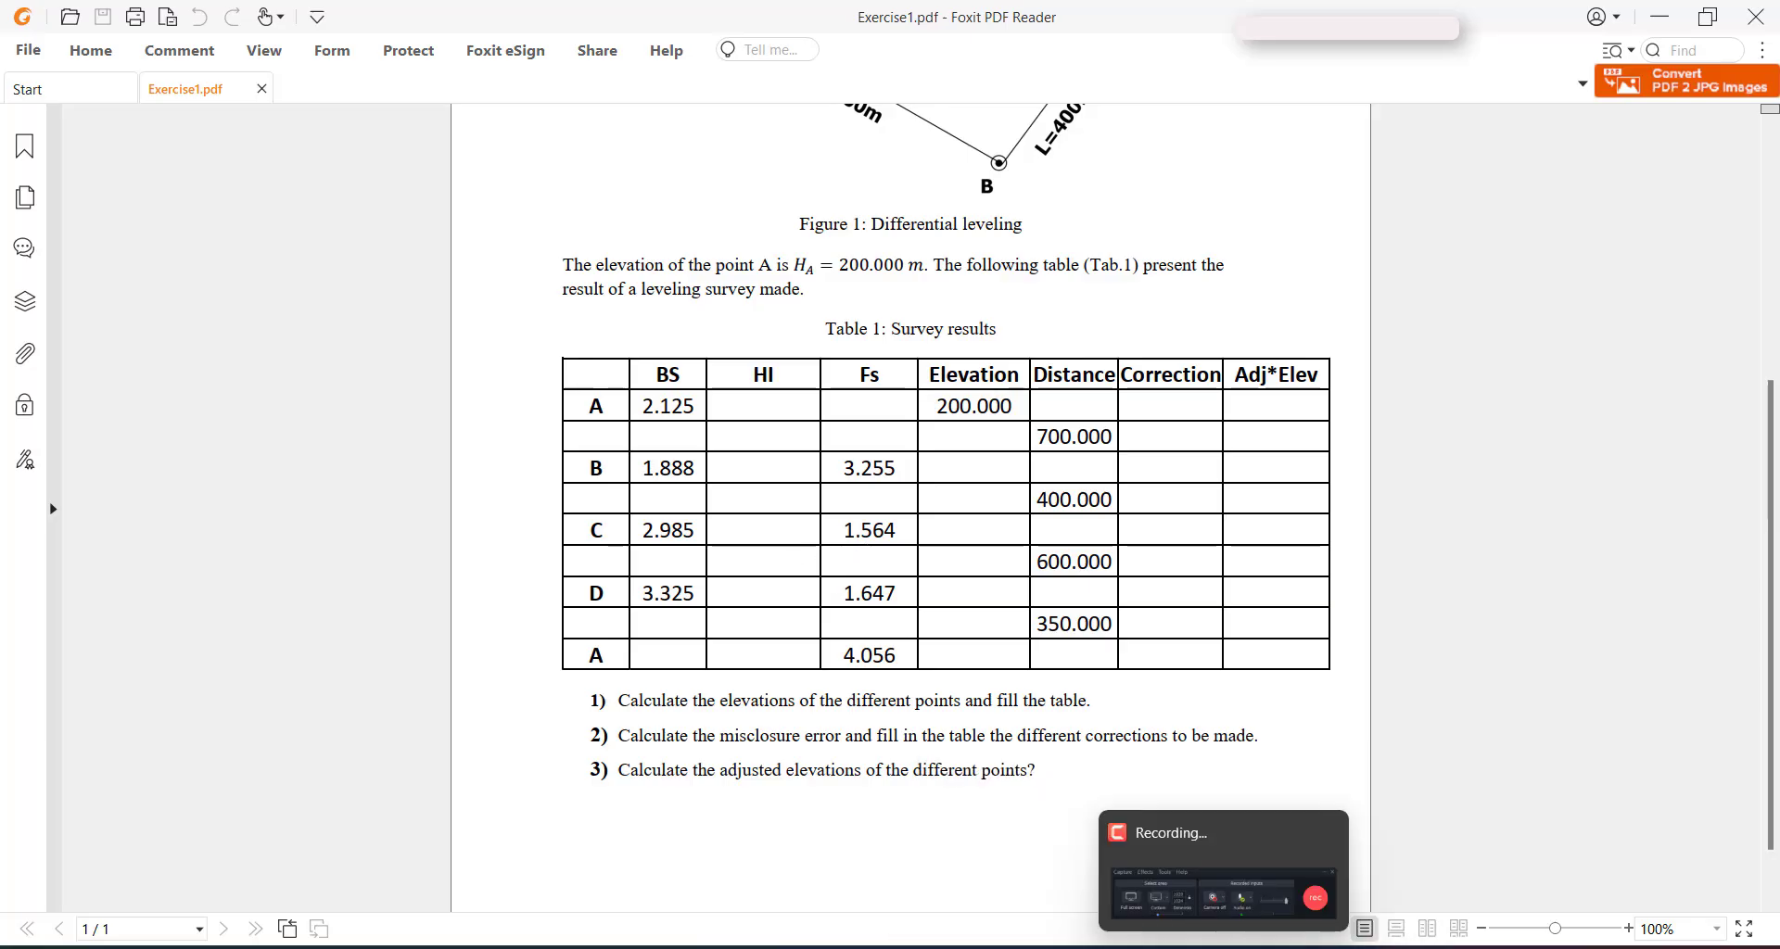
pyautogui.click(1223, 947)
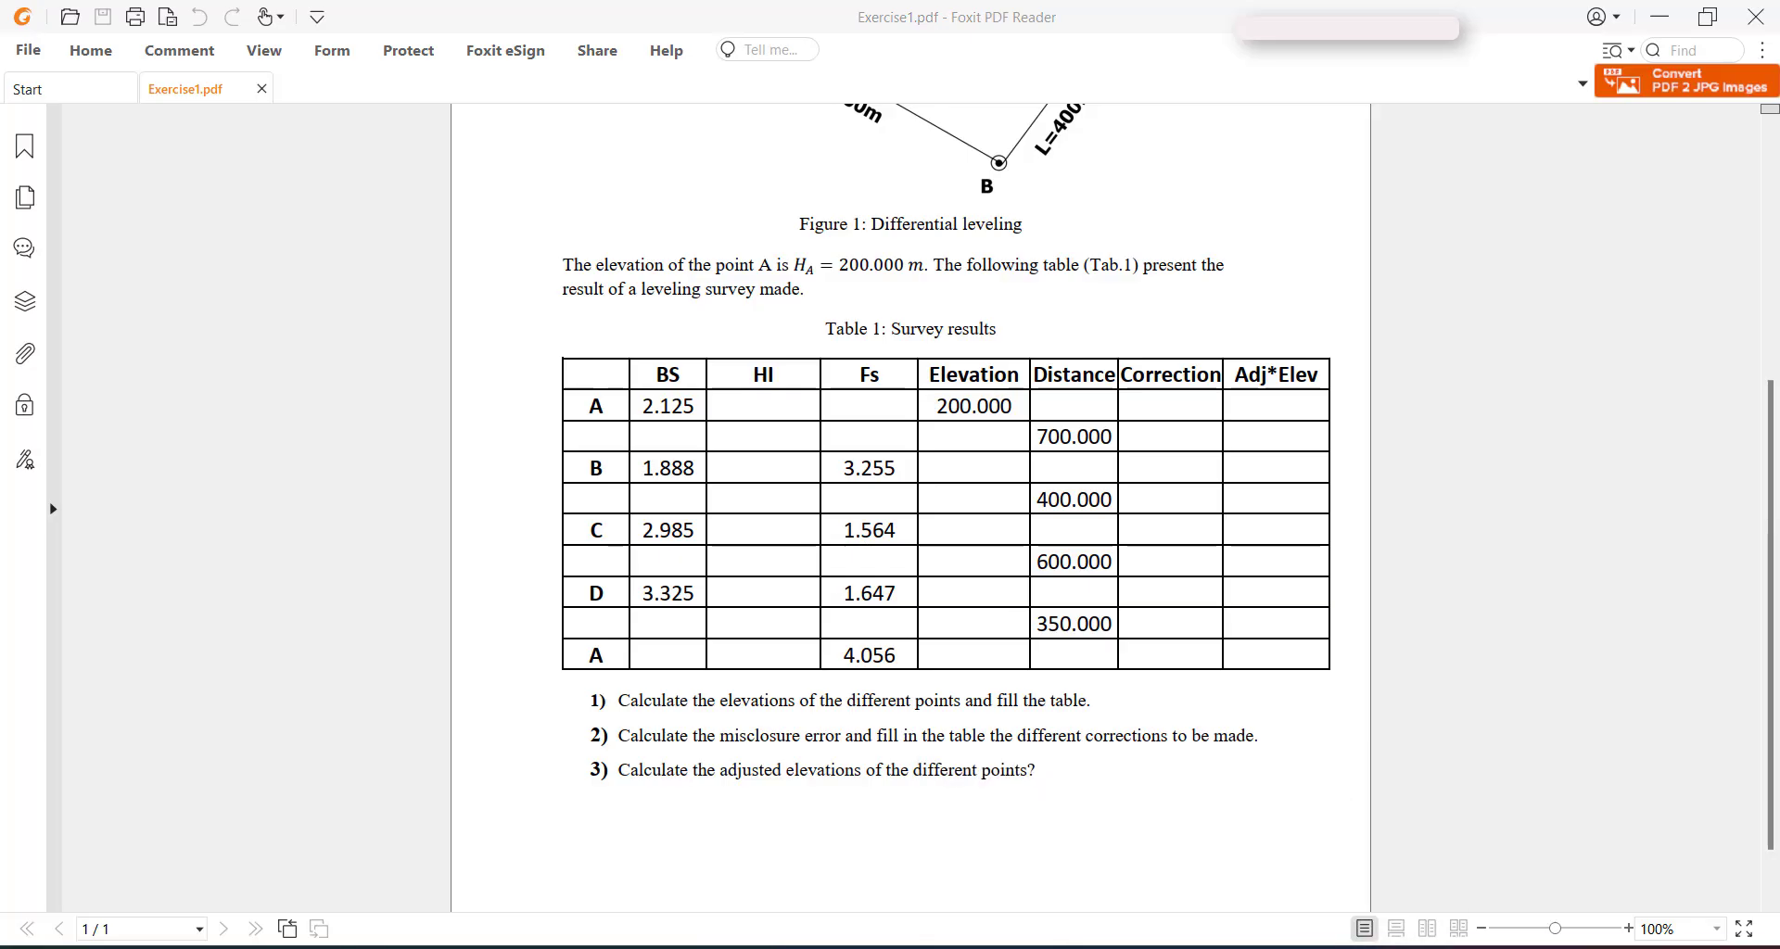
pyautogui.click(1688, 878)
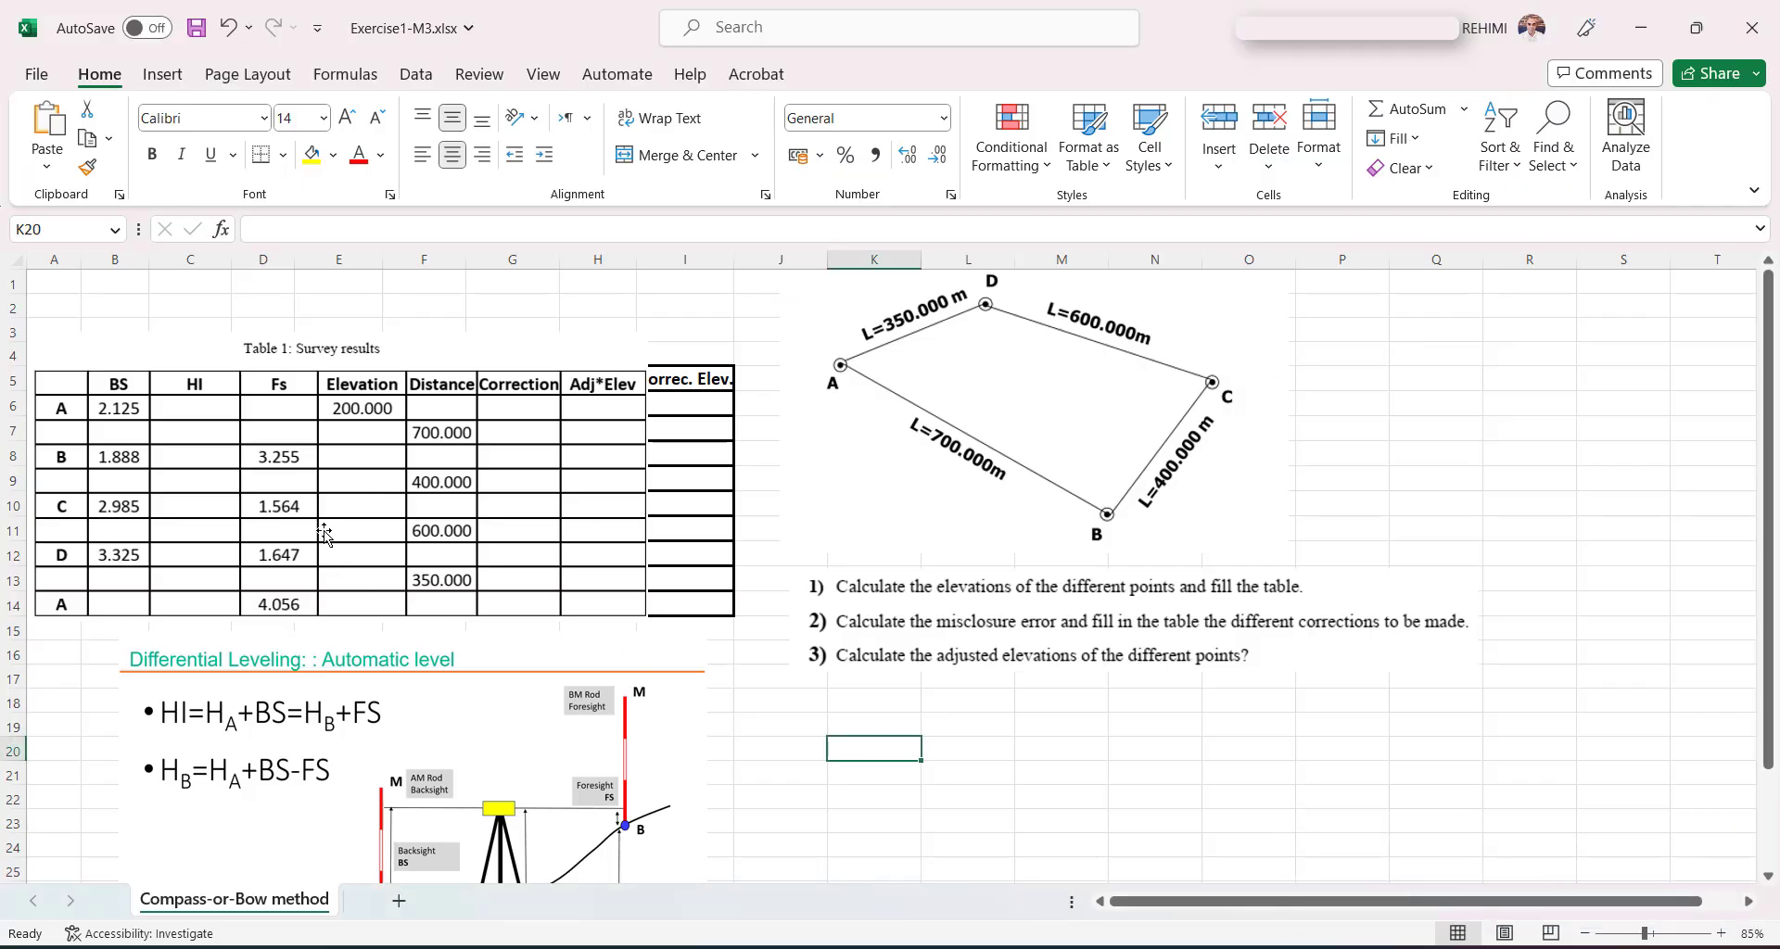
# Step: Delete the pasted survey-table picture, then review the traverse diagram and question pictures
pyautogui.click(264, 460)
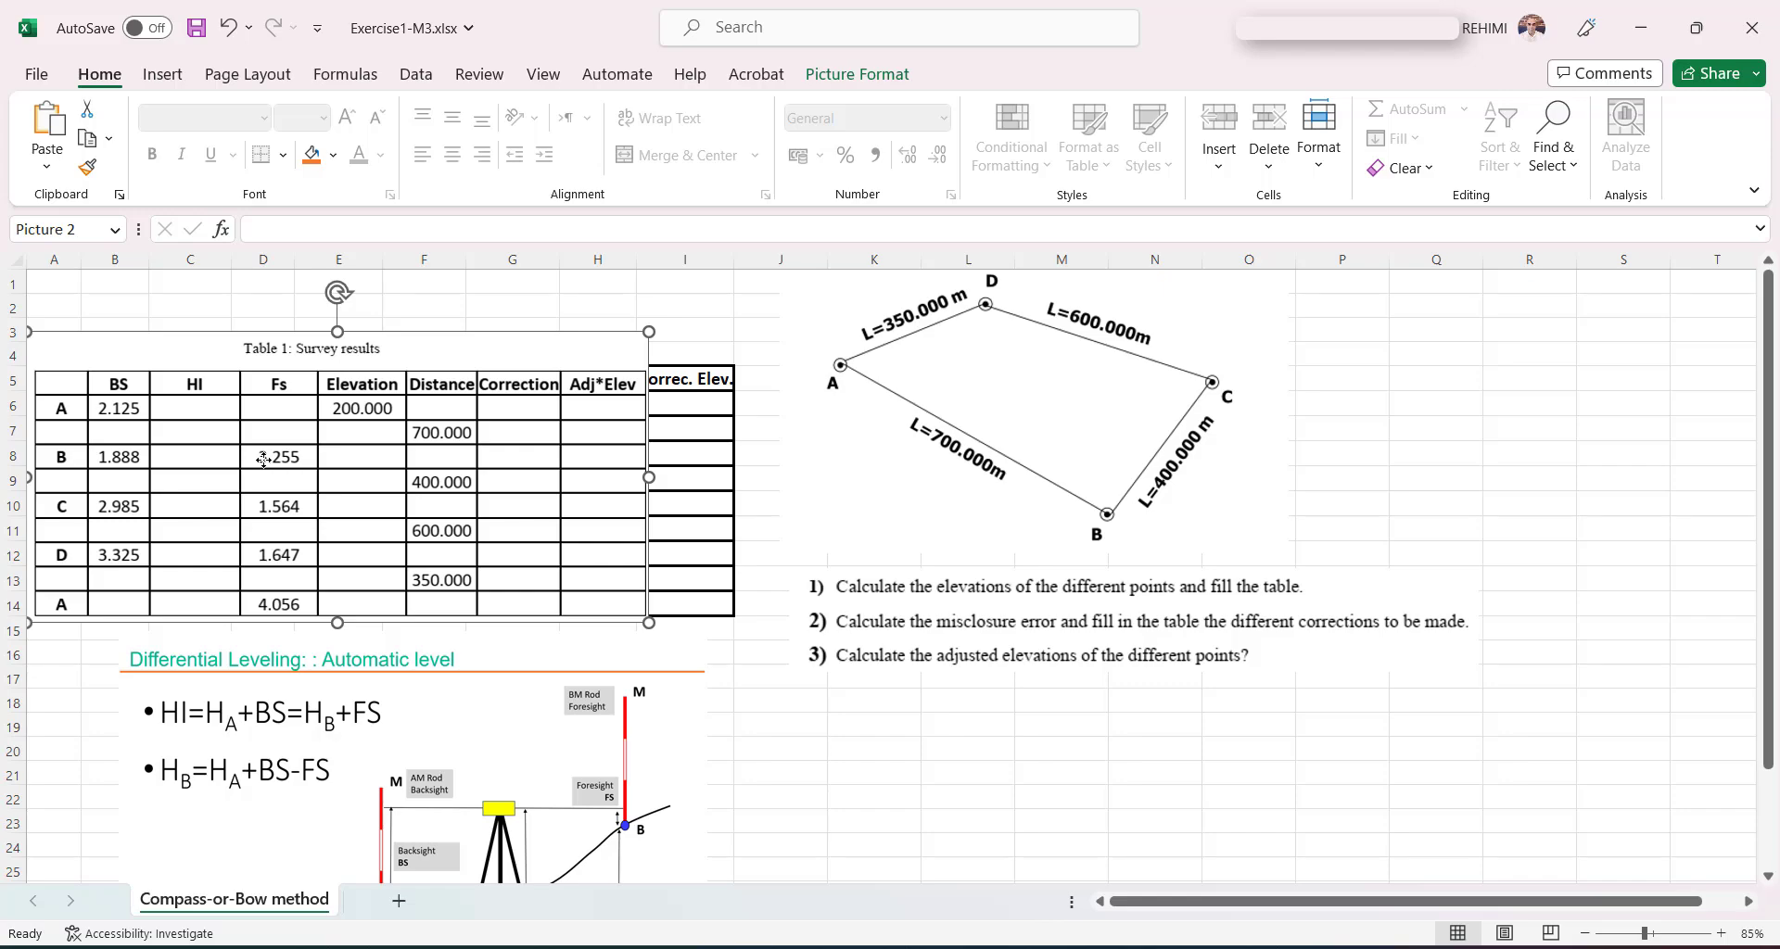
pyautogui.press('Delete')
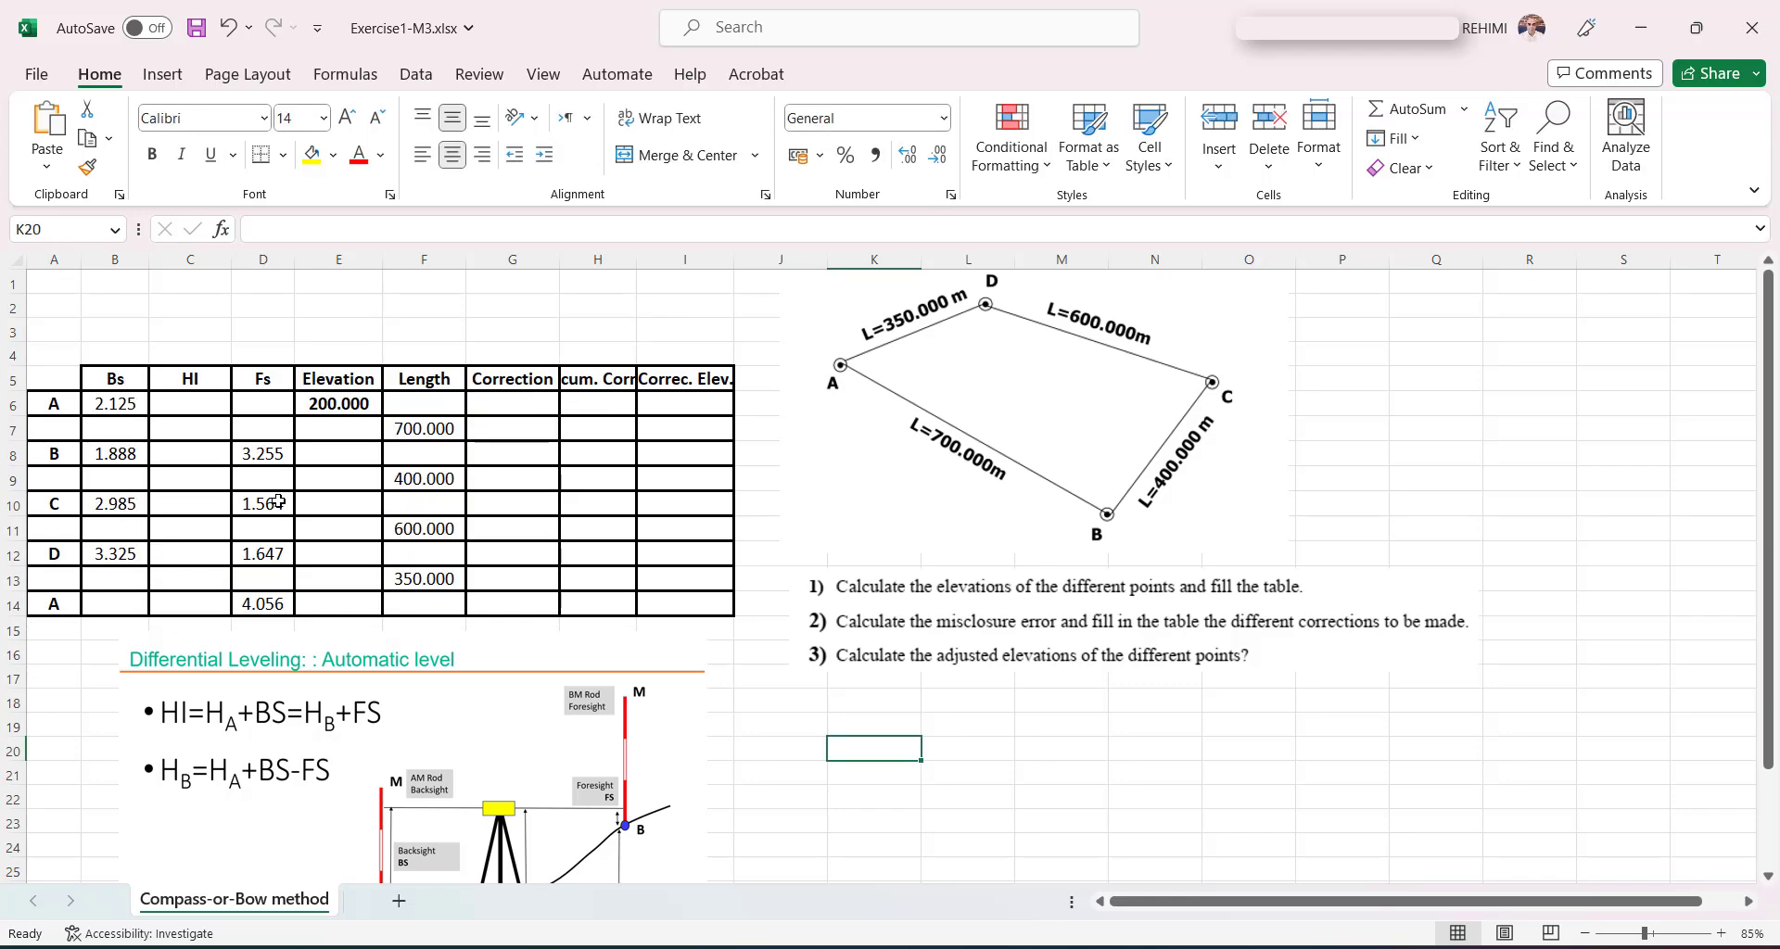
pyautogui.click(1085, 408)
pyautogui.click(1027, 652)
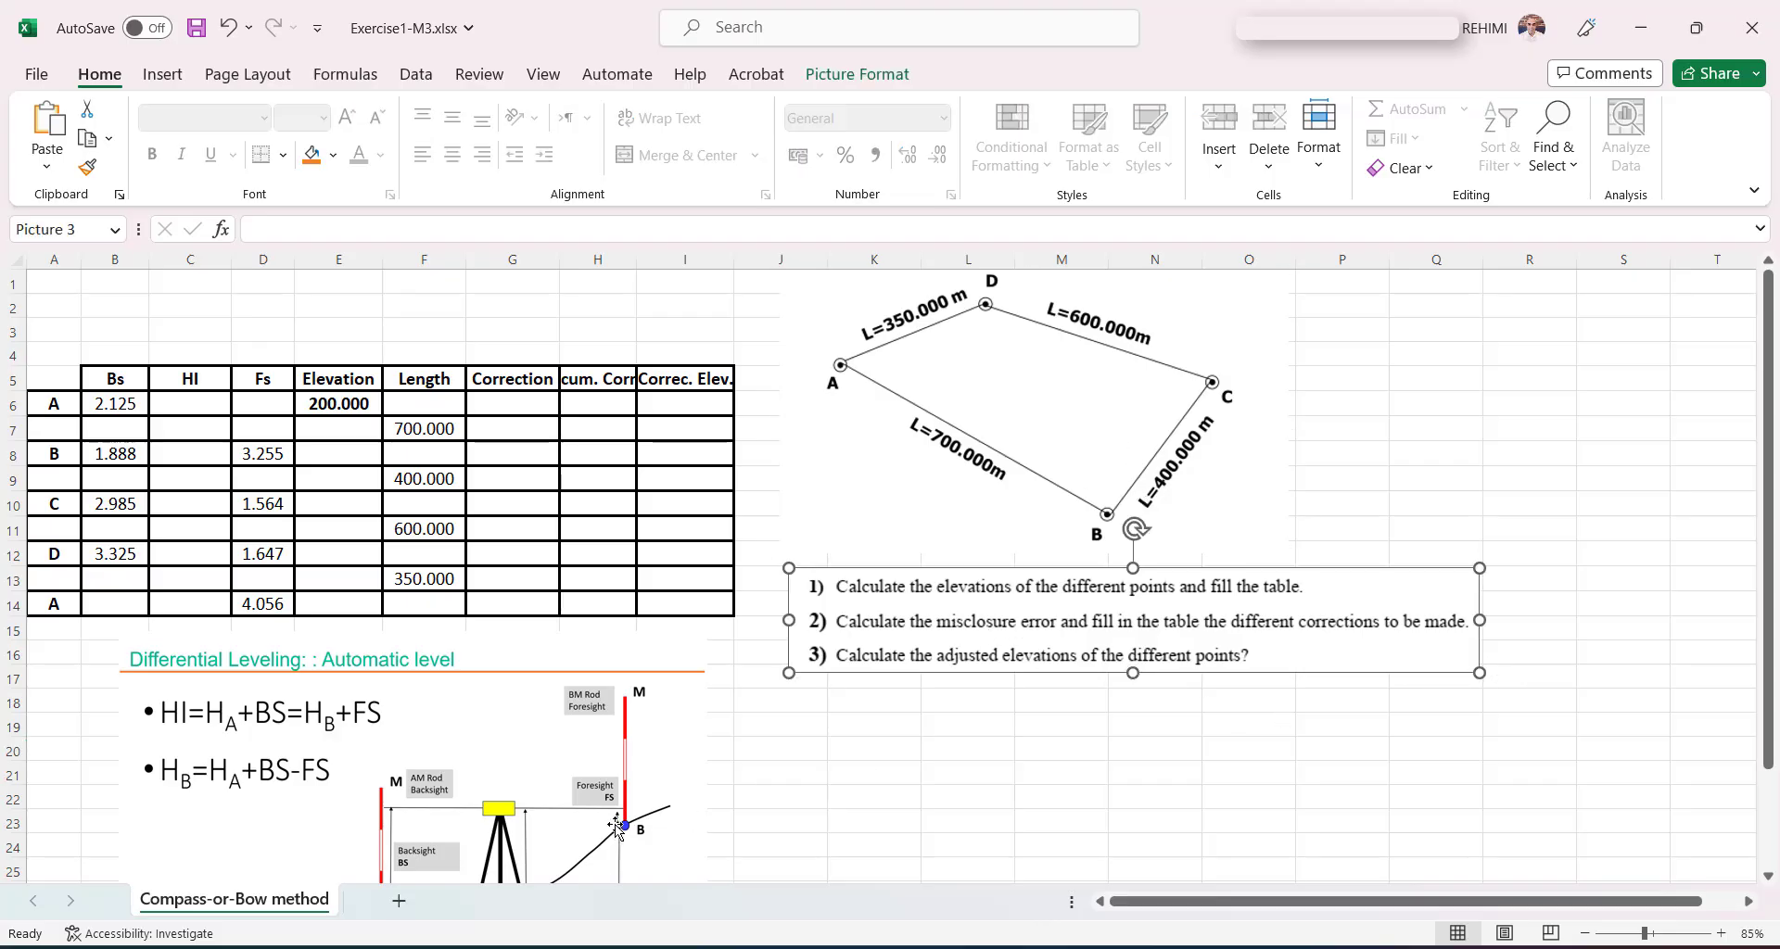
pyautogui.scroll(-2, 619, 828)
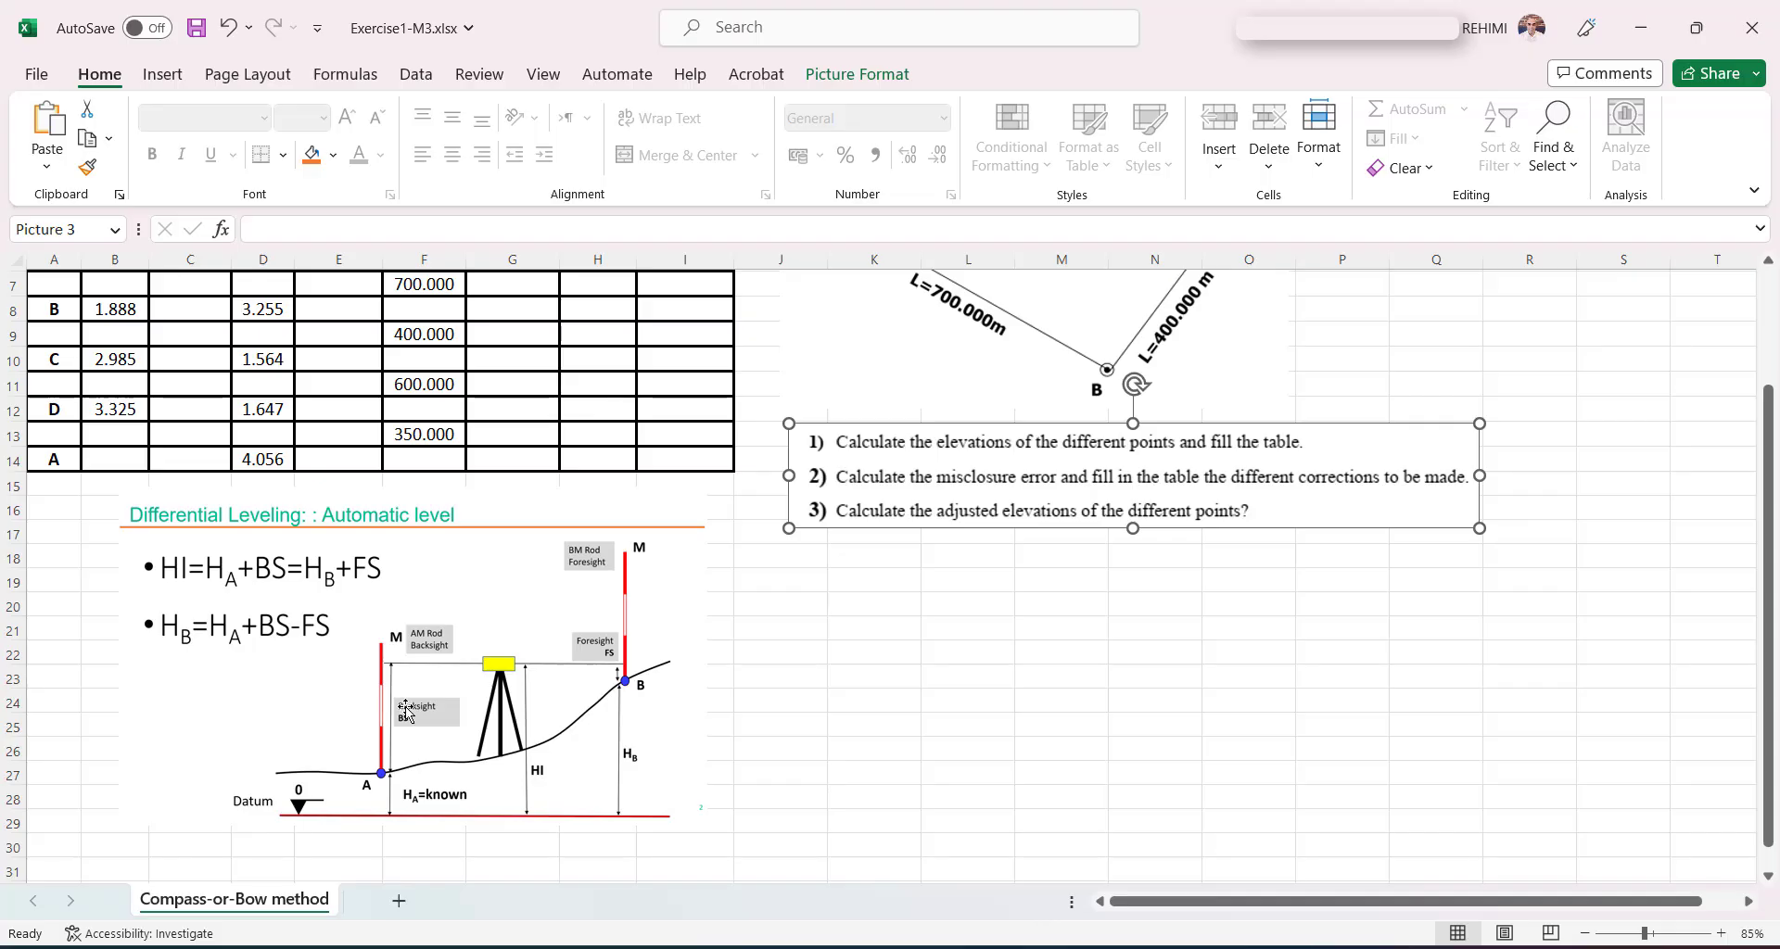
pyautogui.scroll(1, 416, 690)
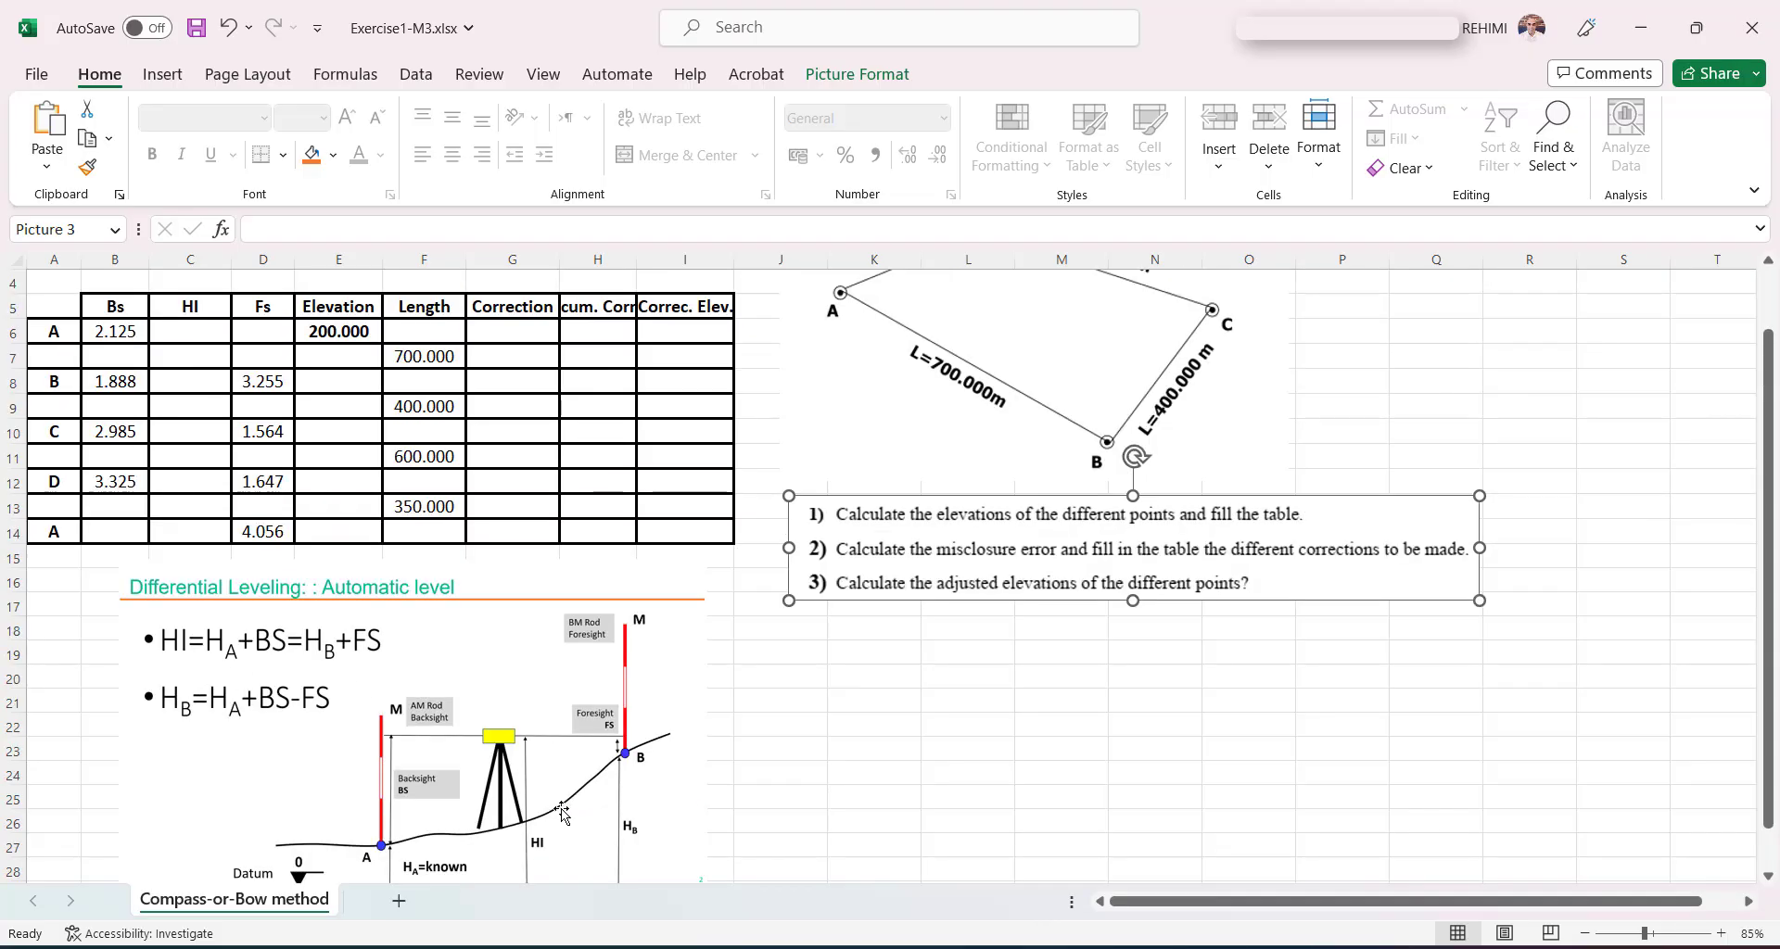
pyautogui.scroll(-1, 530, 799)
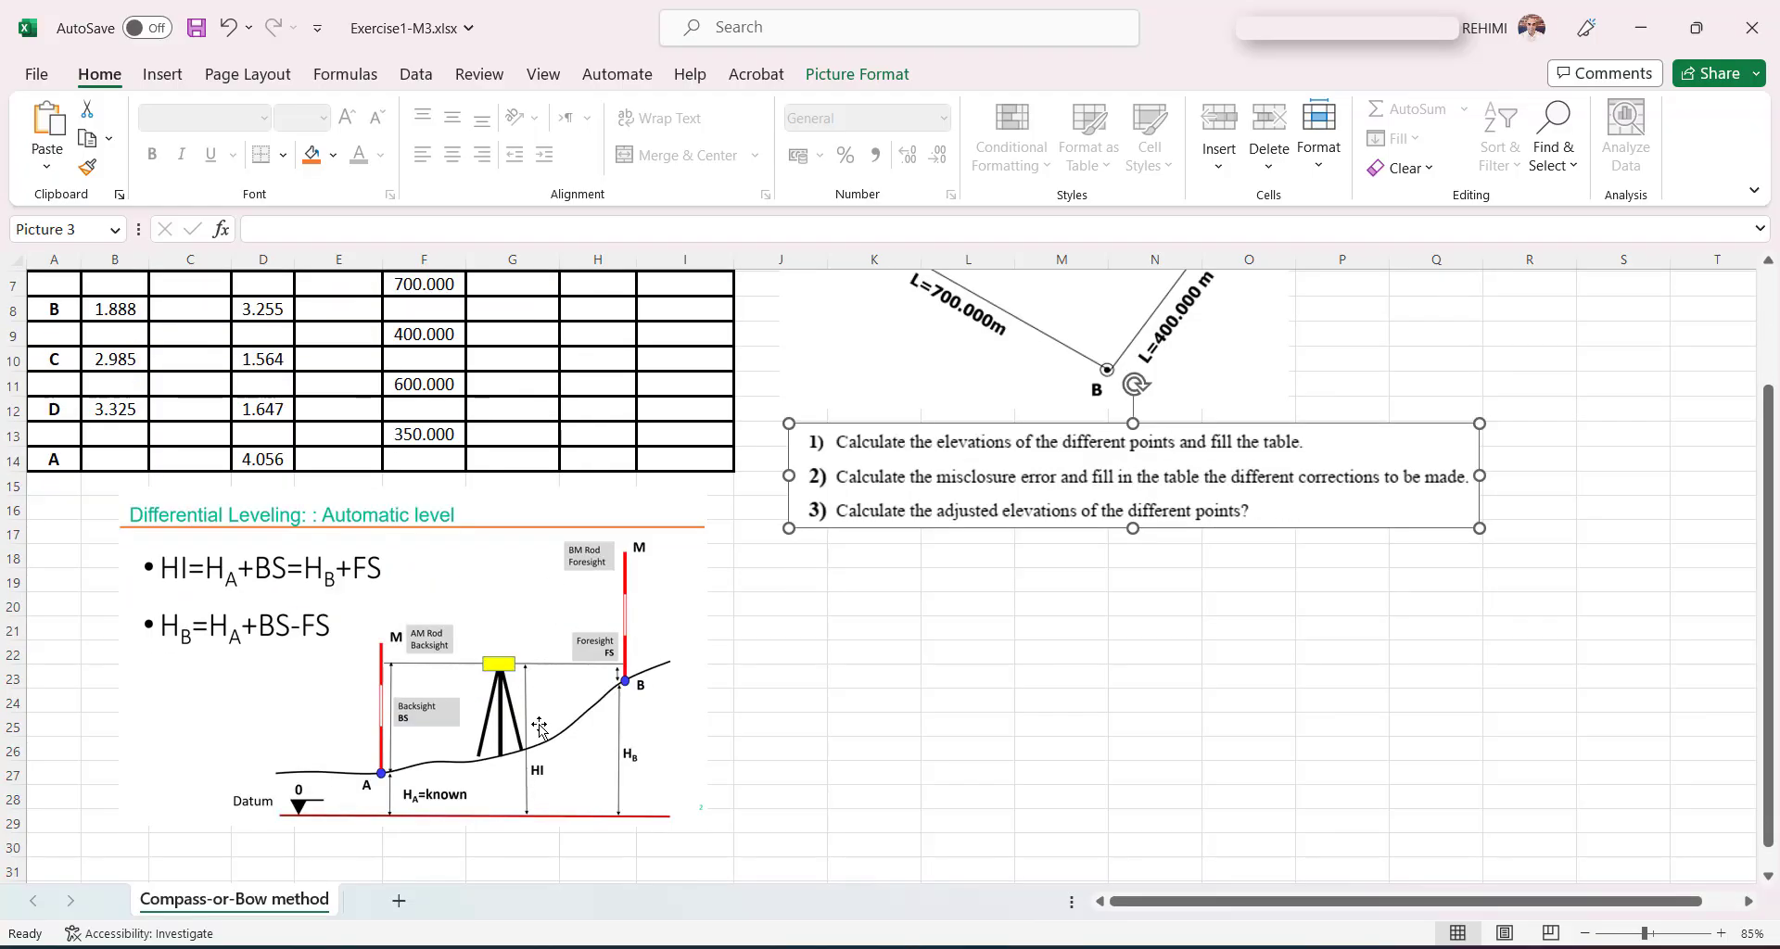
pyautogui.scroll(1, 454, 739)
pyautogui.scroll(-1, 455, 739)
# Step: Stretch the Differential Leveling picture across columns B–P and scroll back to column A
pyautogui.click(546, 776)
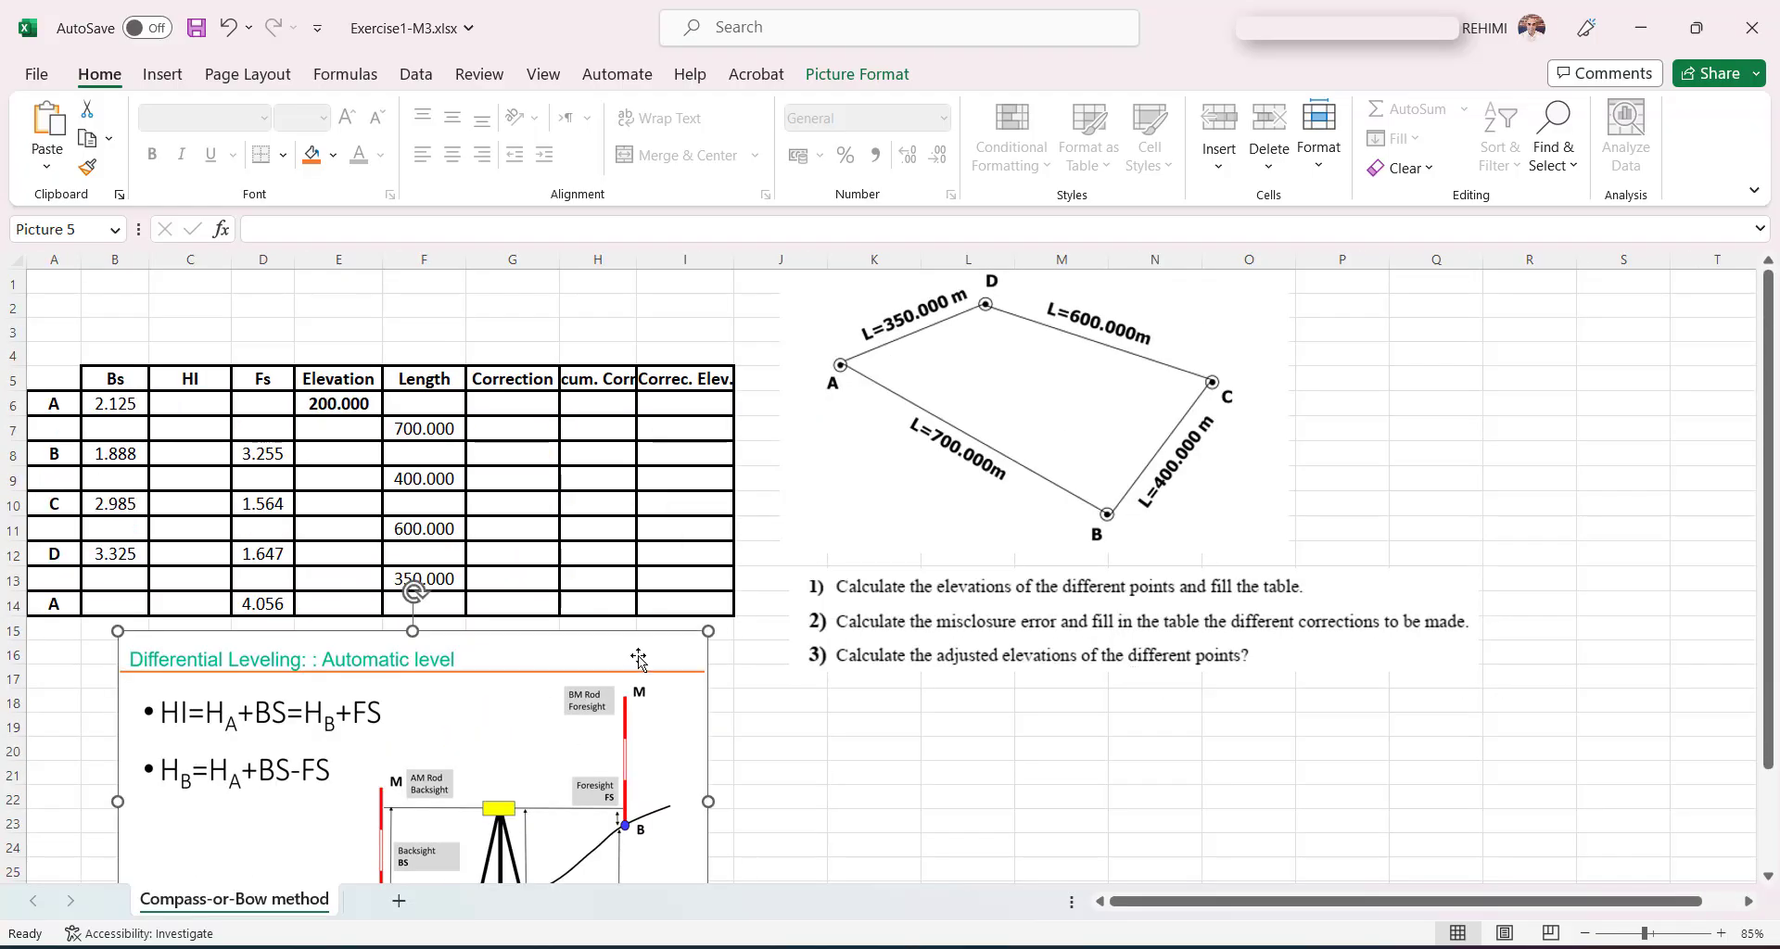
pyautogui.moveTo(708, 632); pyautogui.dragTo(1156, 287)
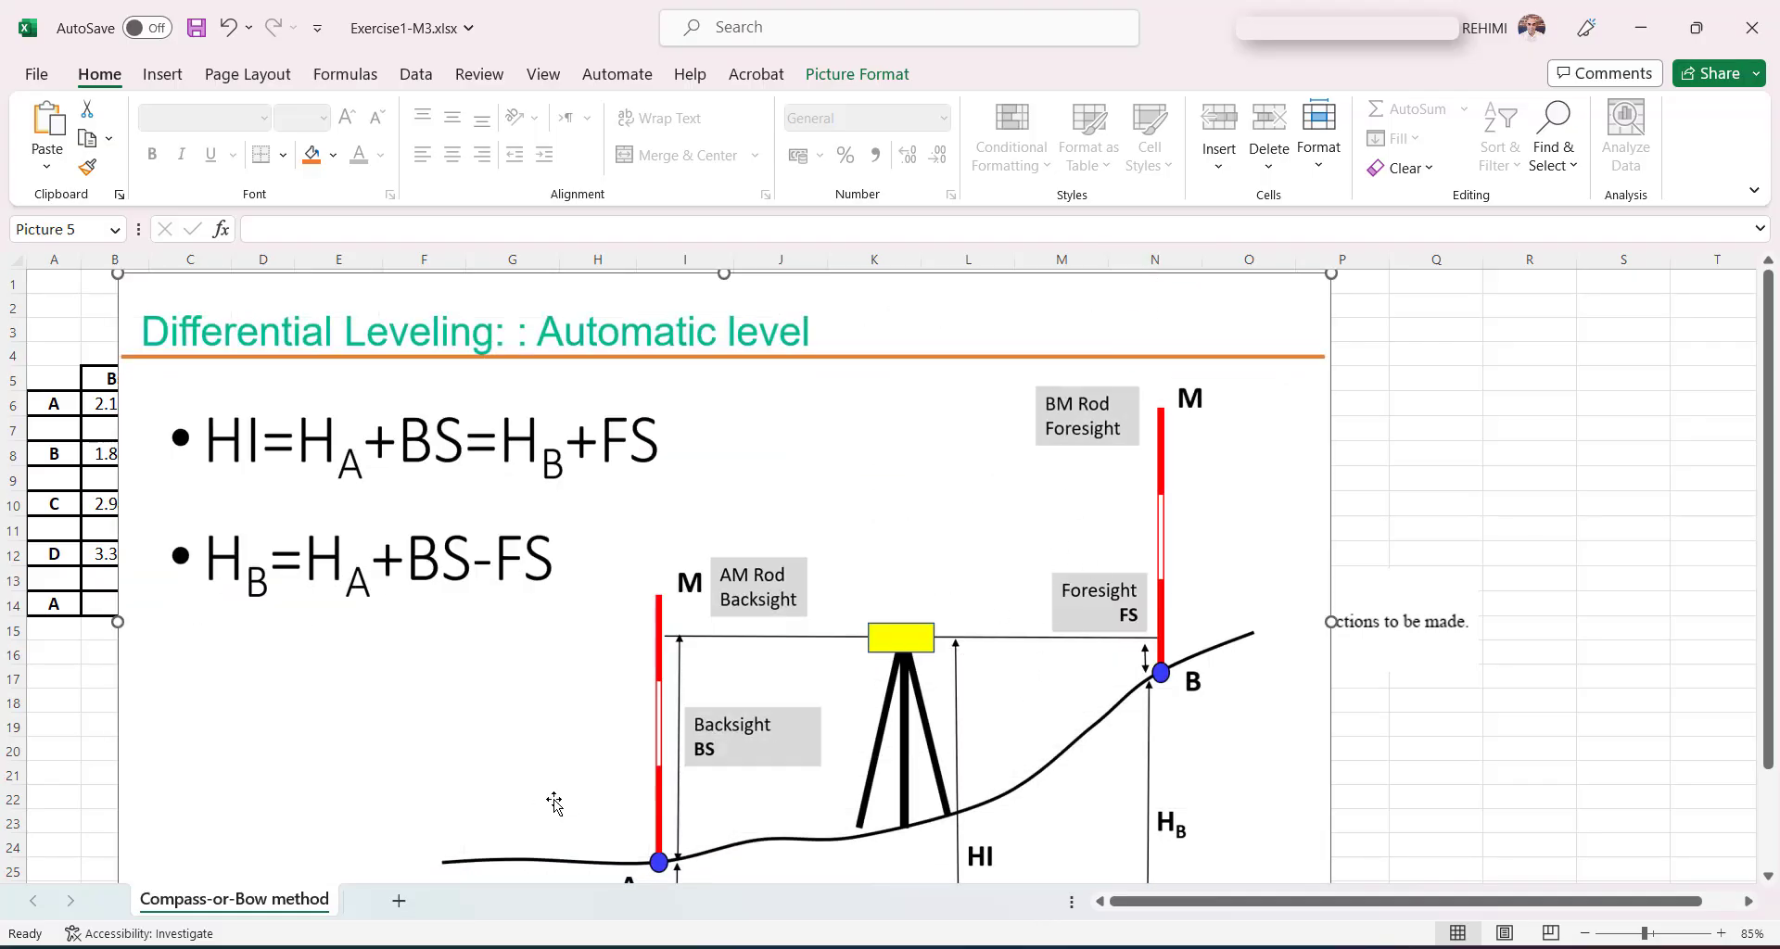
pyautogui.scroll(-3, 1057, 683)
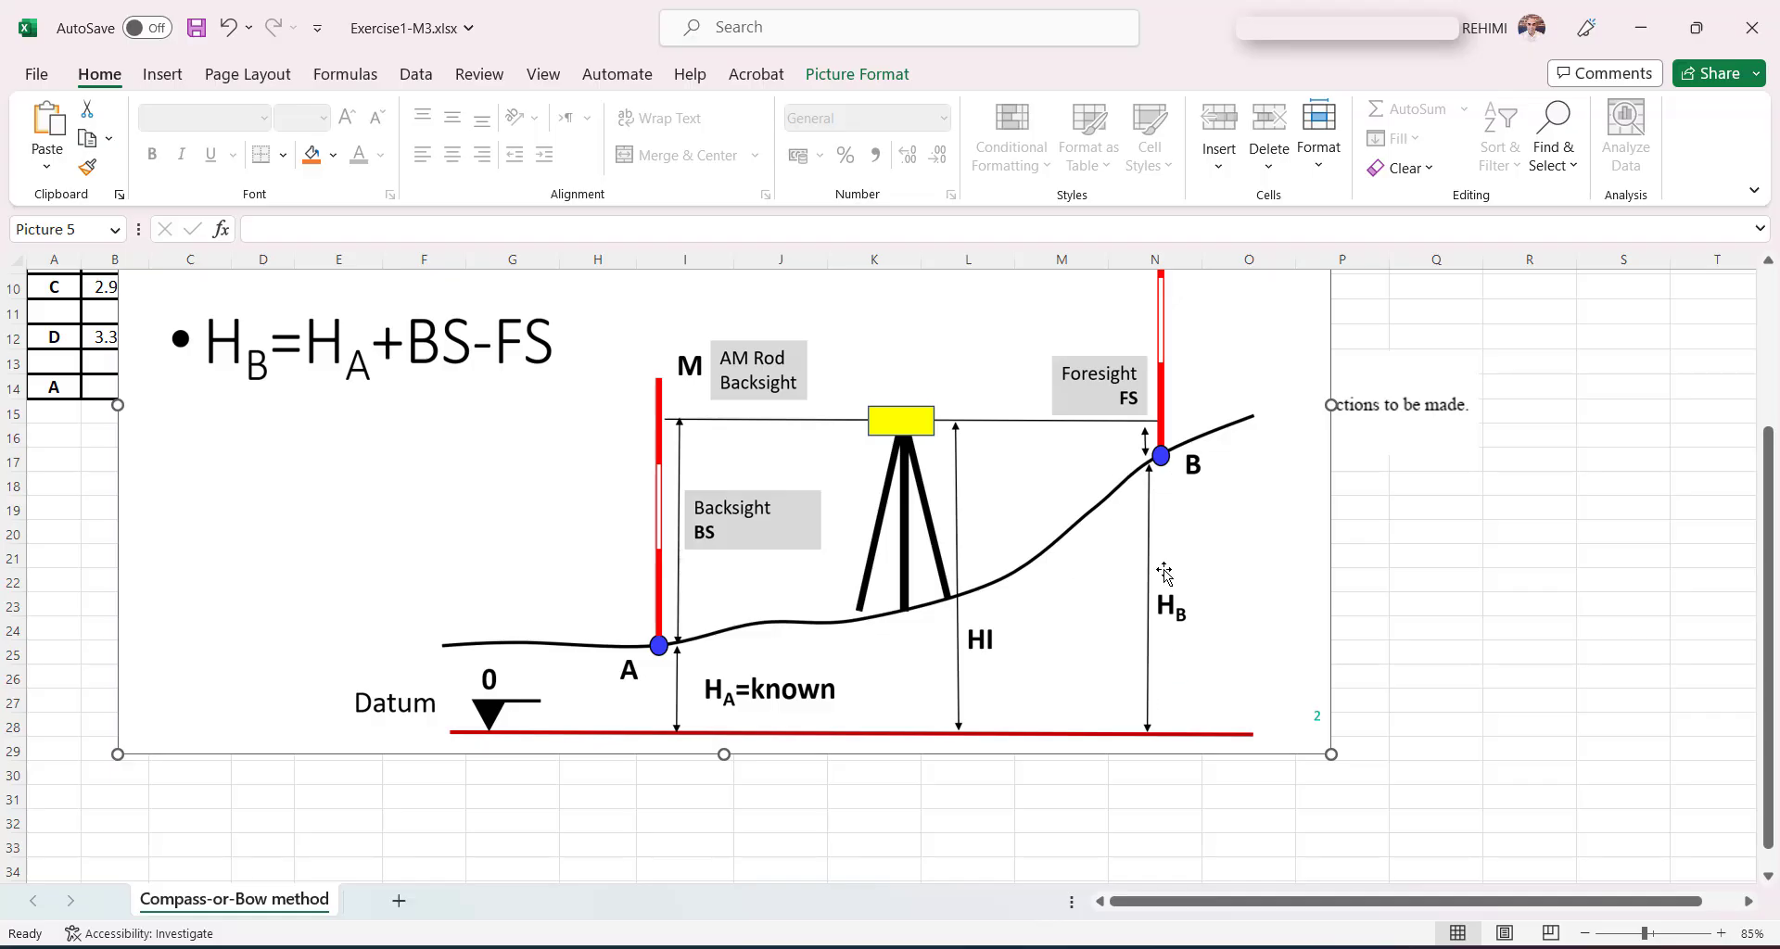
pyautogui.scroll(3, 1010, 654)
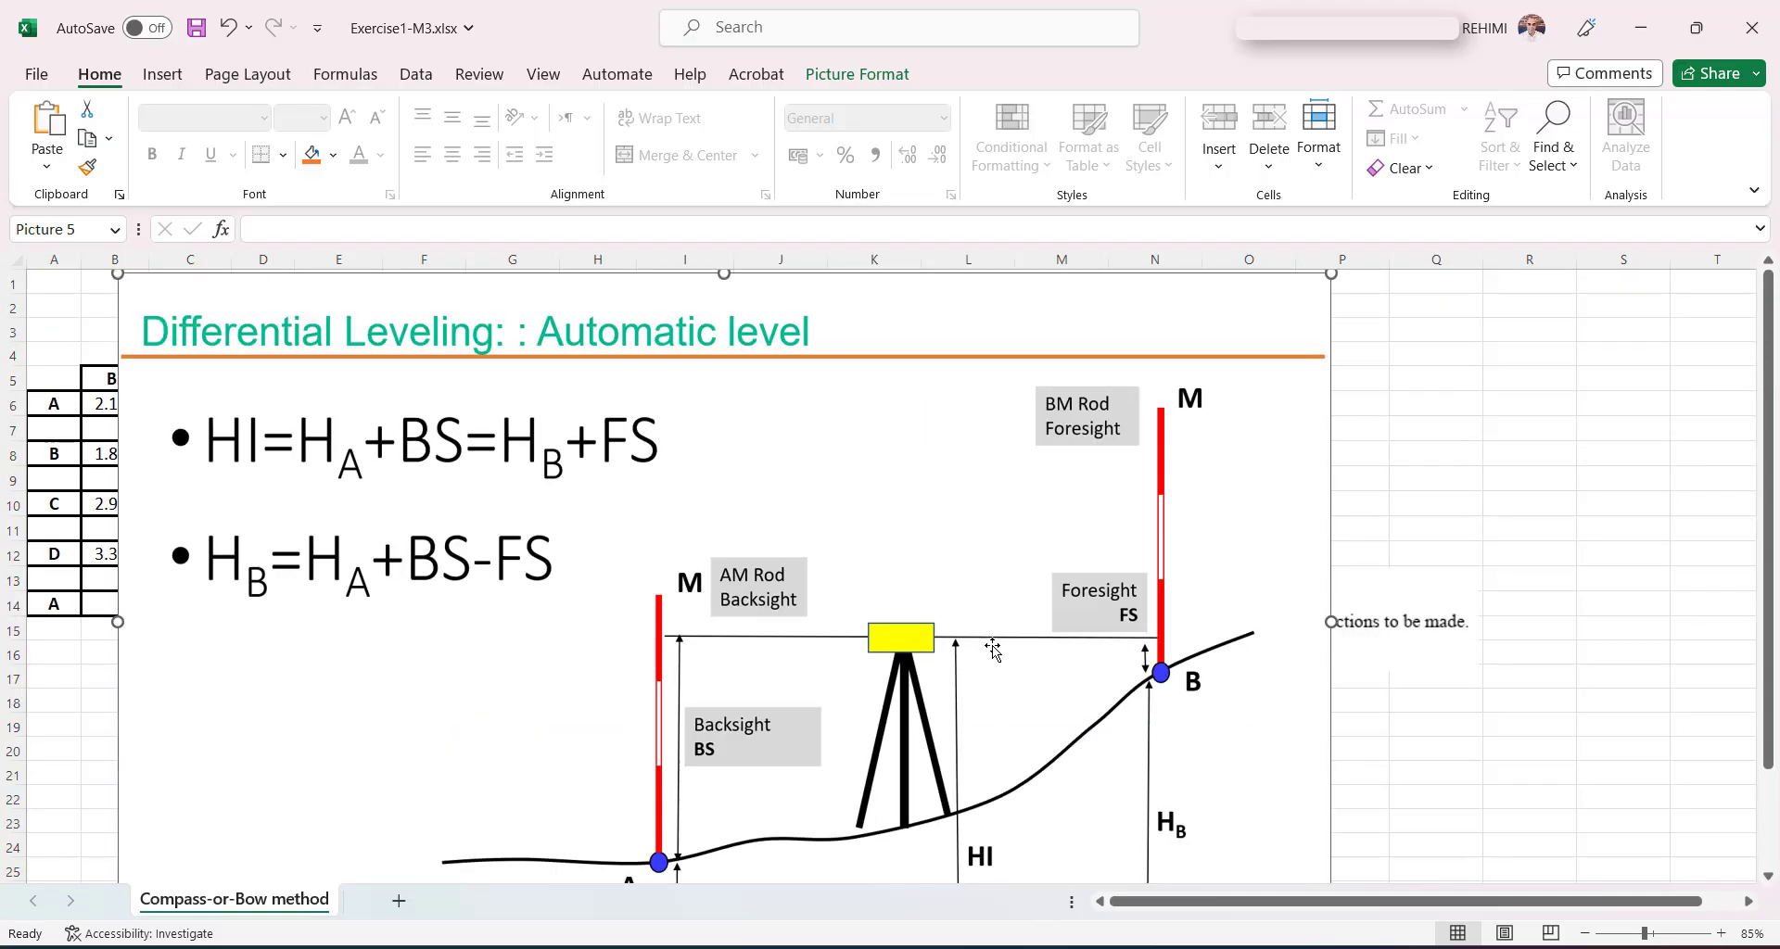
pyautogui.scroll(-2, 992, 644)
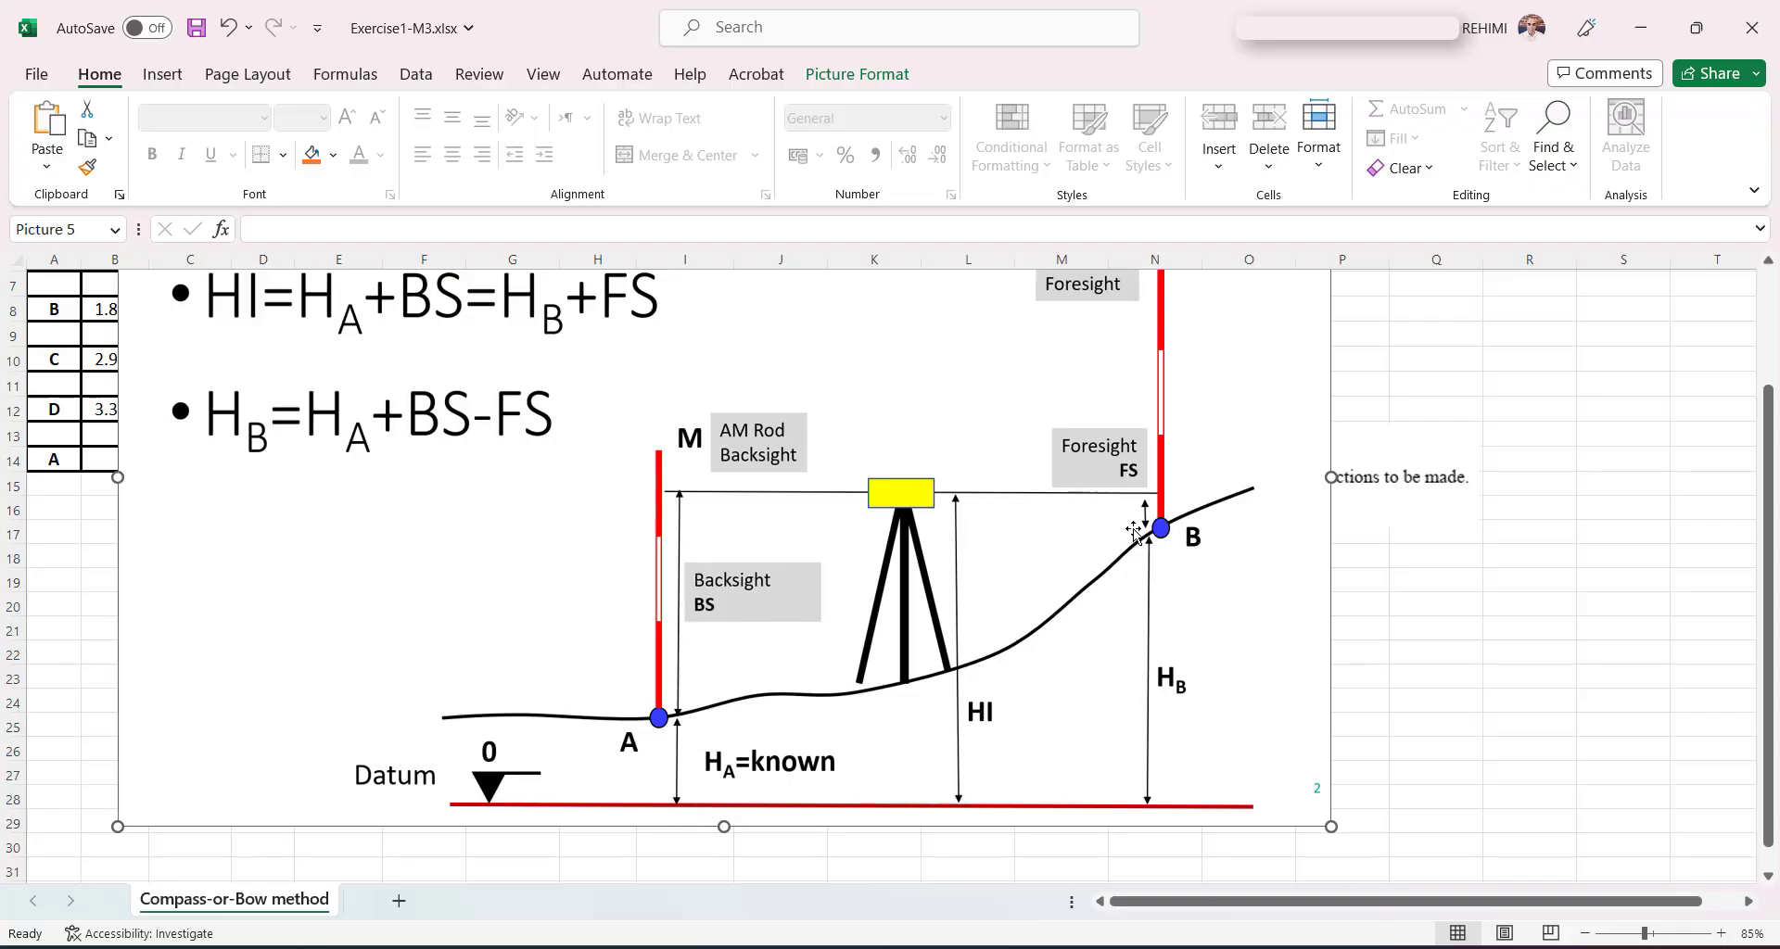
pyautogui.scroll(1, 584, 583)
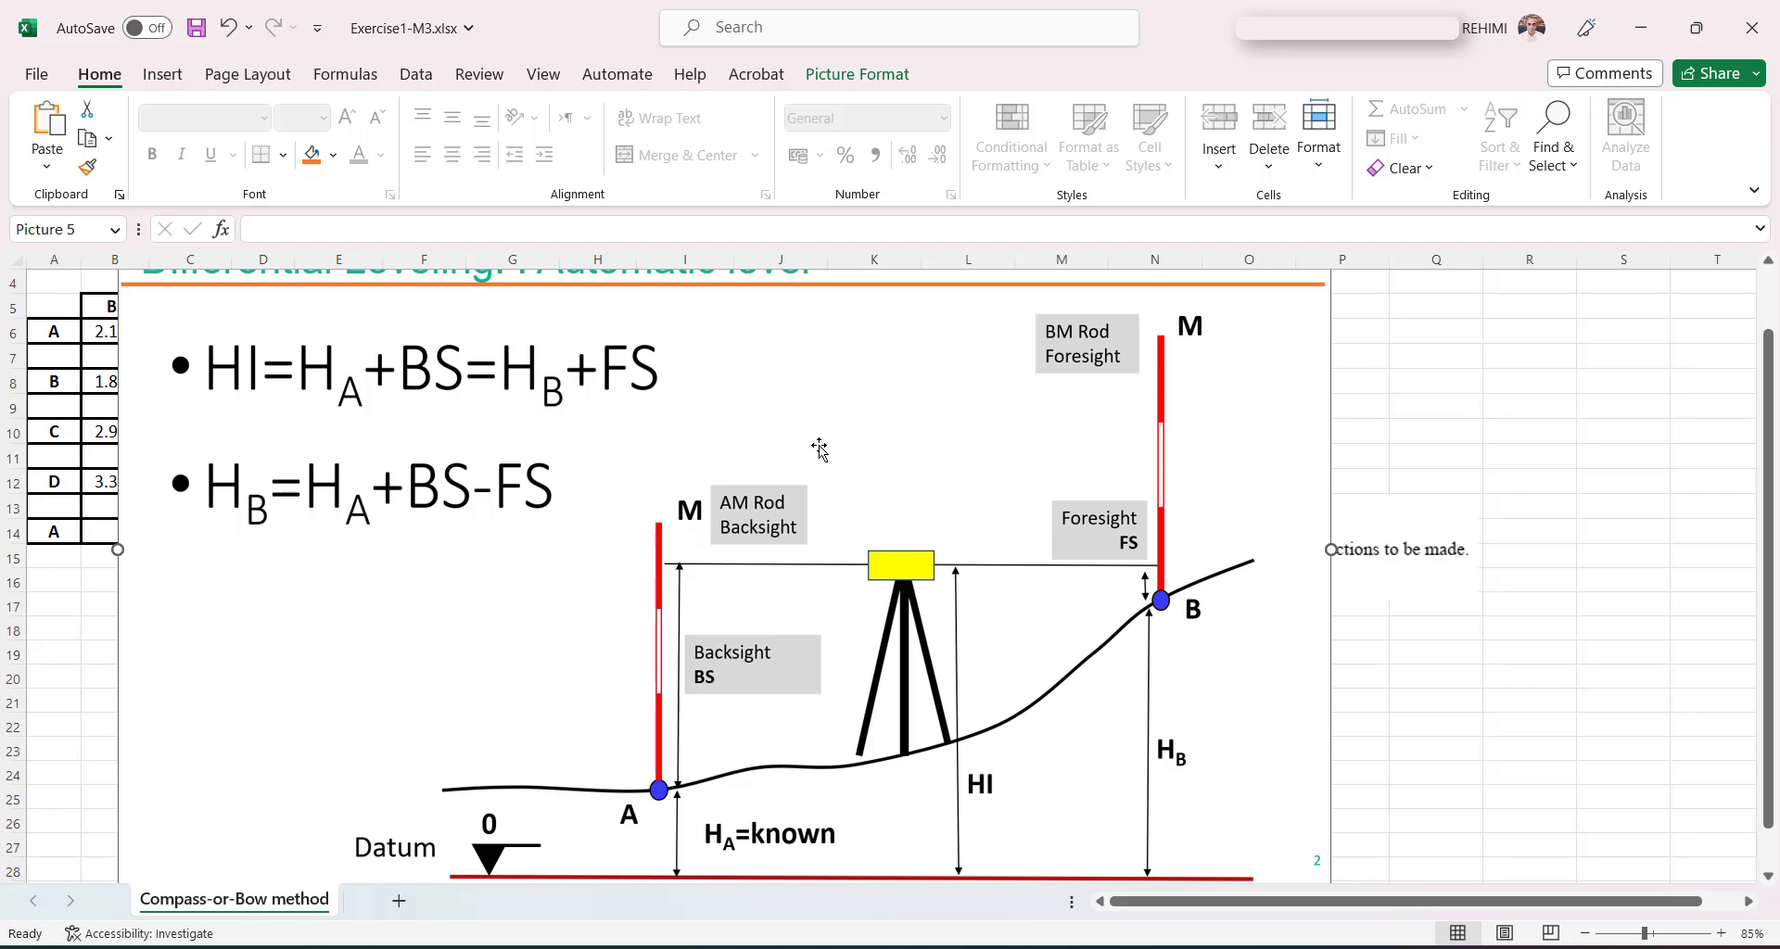
pyautogui.scroll(2, 844, 432)
pyautogui.hscroll(20, 843, 429)
pyautogui.scroll(-4, 1019, 427)
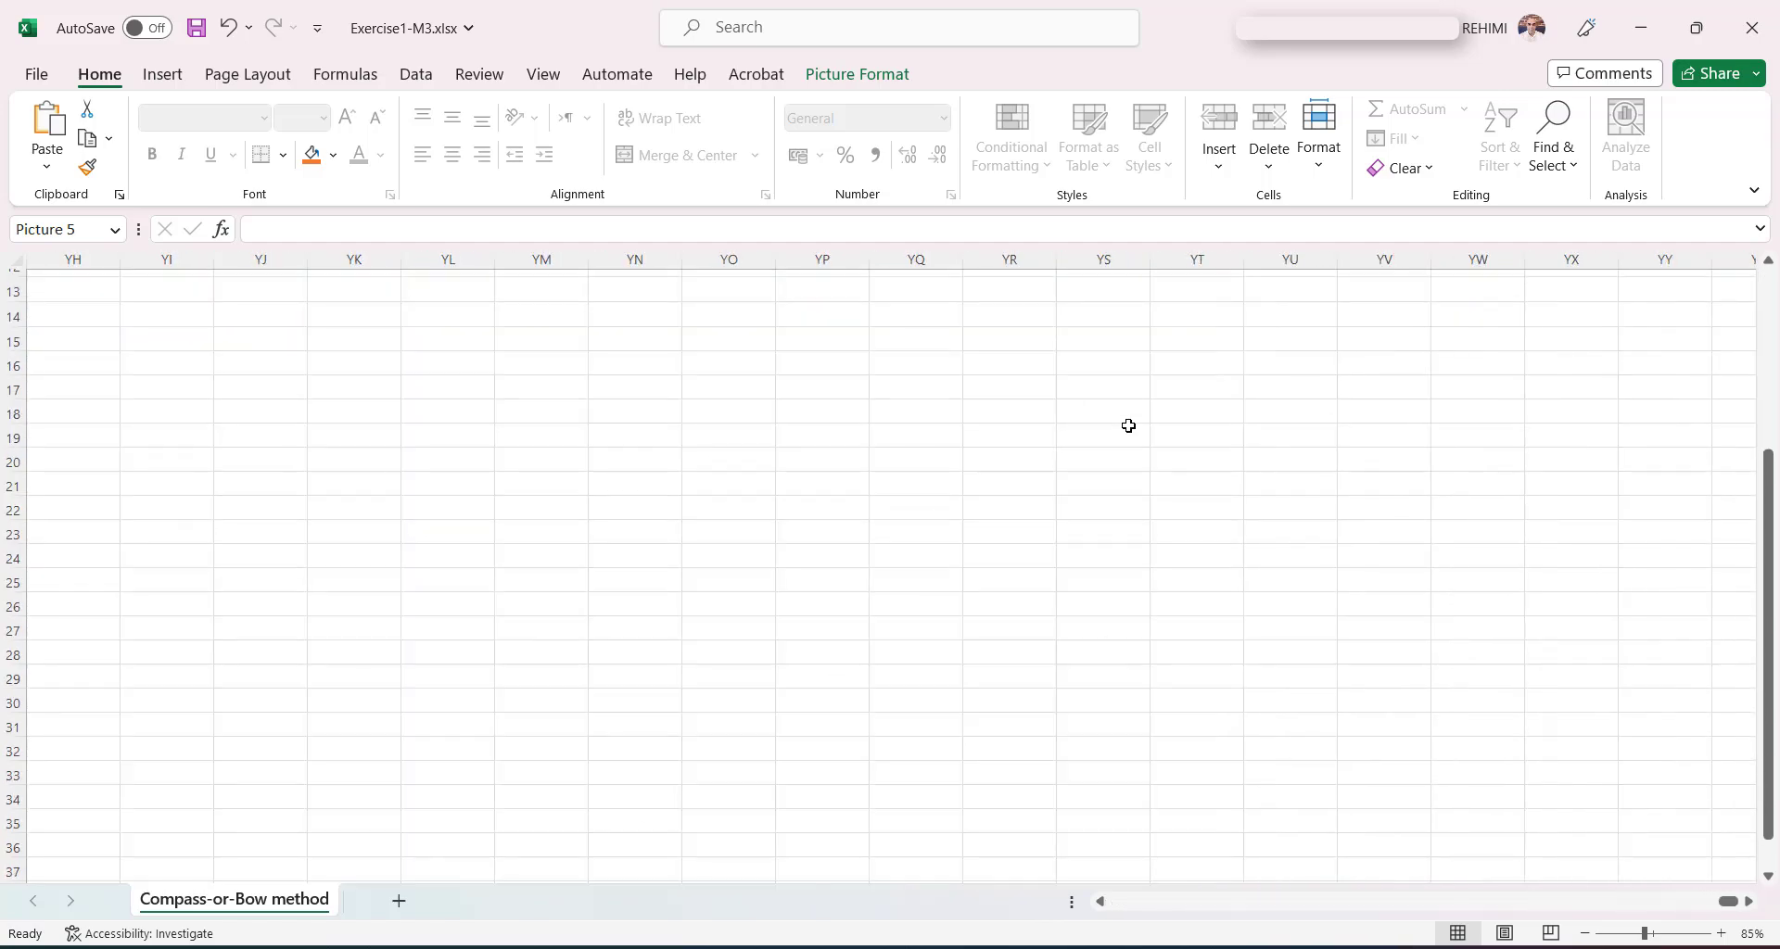
pyautogui.hscroll(-20, 1141, 909)
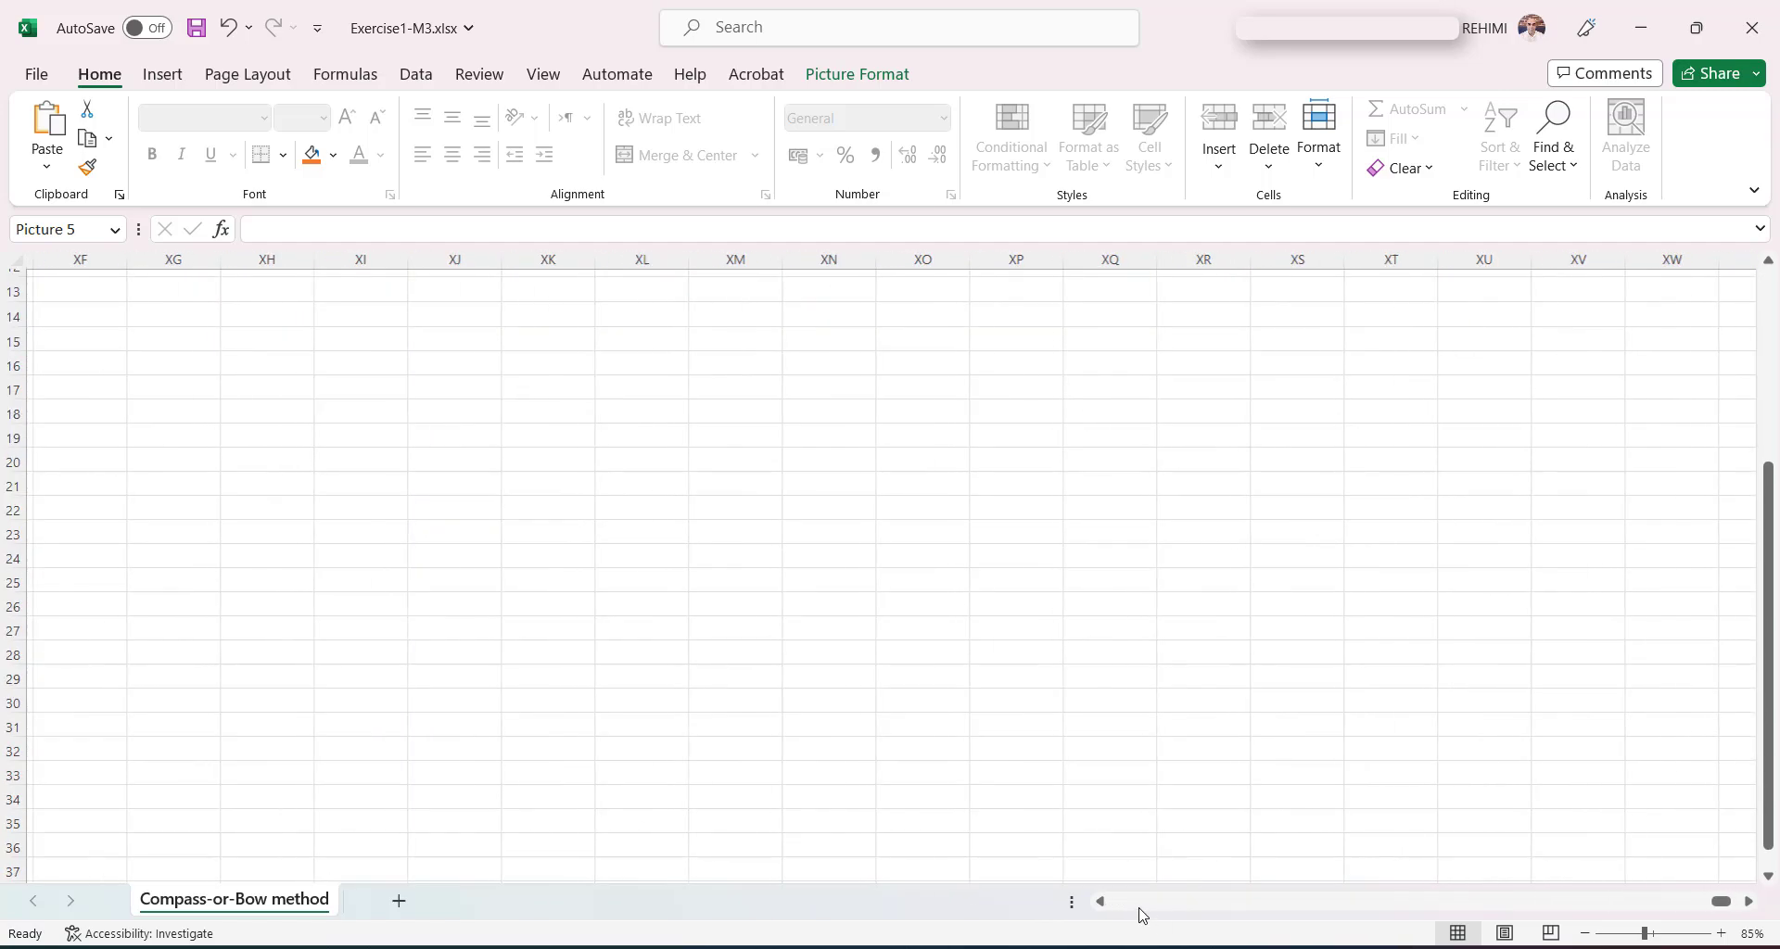
pyautogui.moveTo(1724, 901); pyautogui.dragTo(924, 901)
pyautogui.click(779, 794)
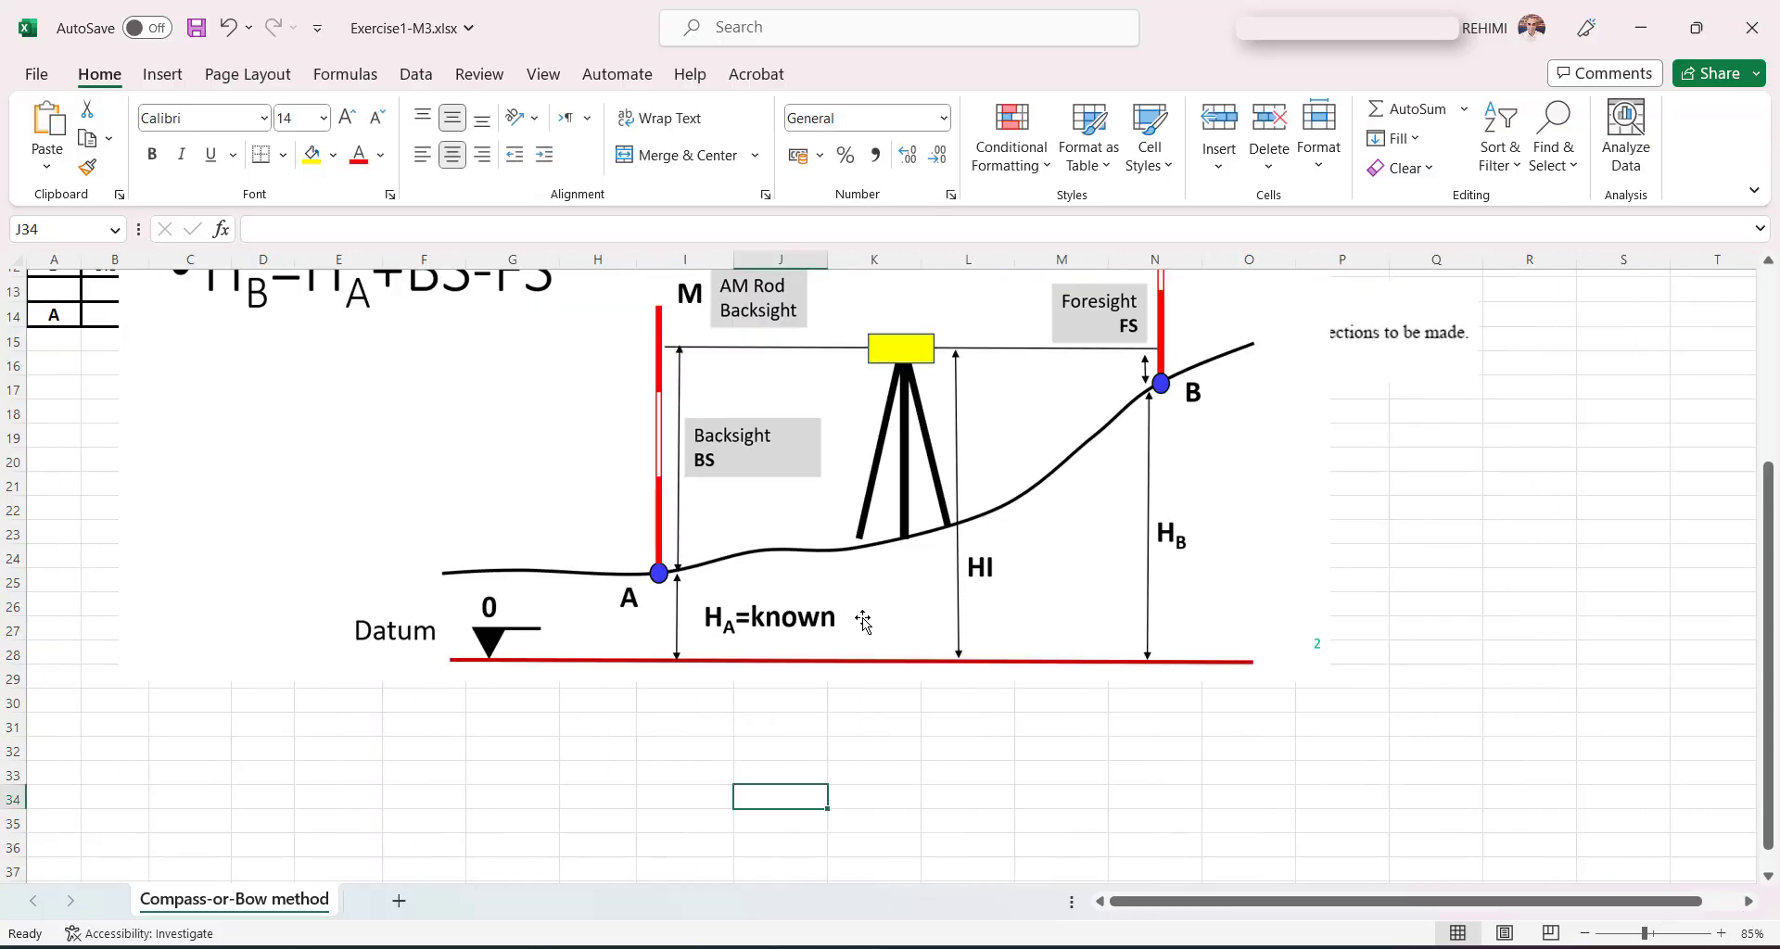
# Step: Shrink the leveling diagram picture to a smaller size
pyautogui.scroll(1, 862, 619)
pyautogui.scroll(3, 862, 619)
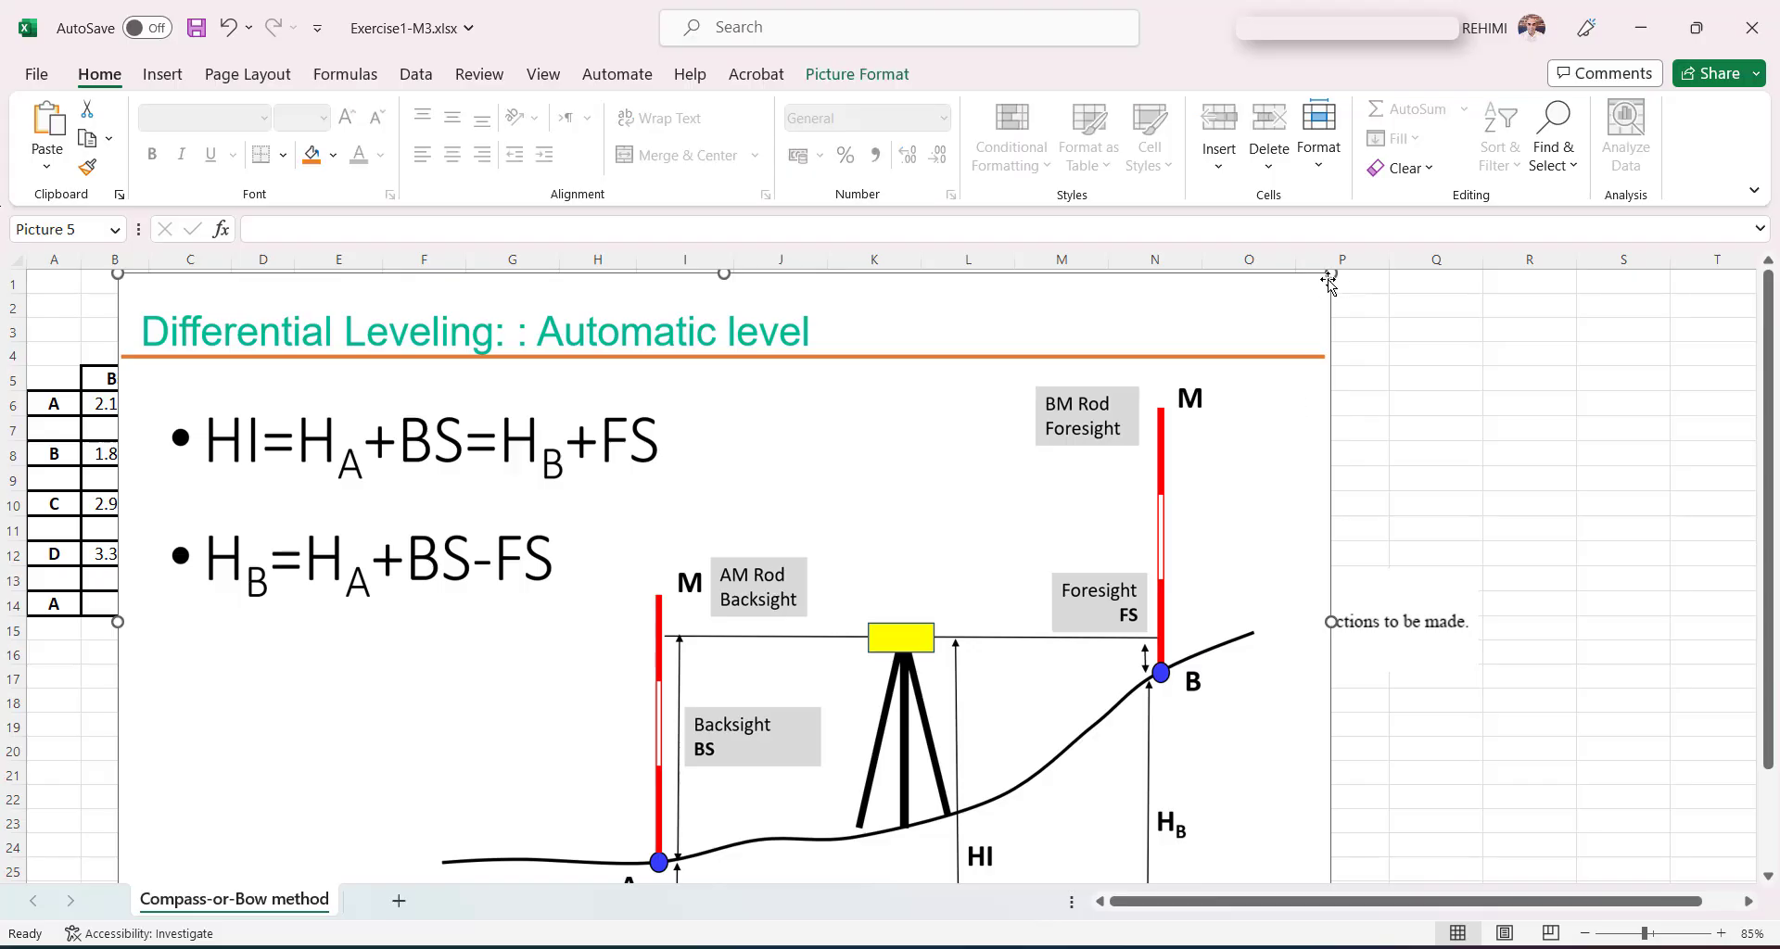
pyautogui.moveTo(1331, 274); pyautogui.dragTo(669, 730)
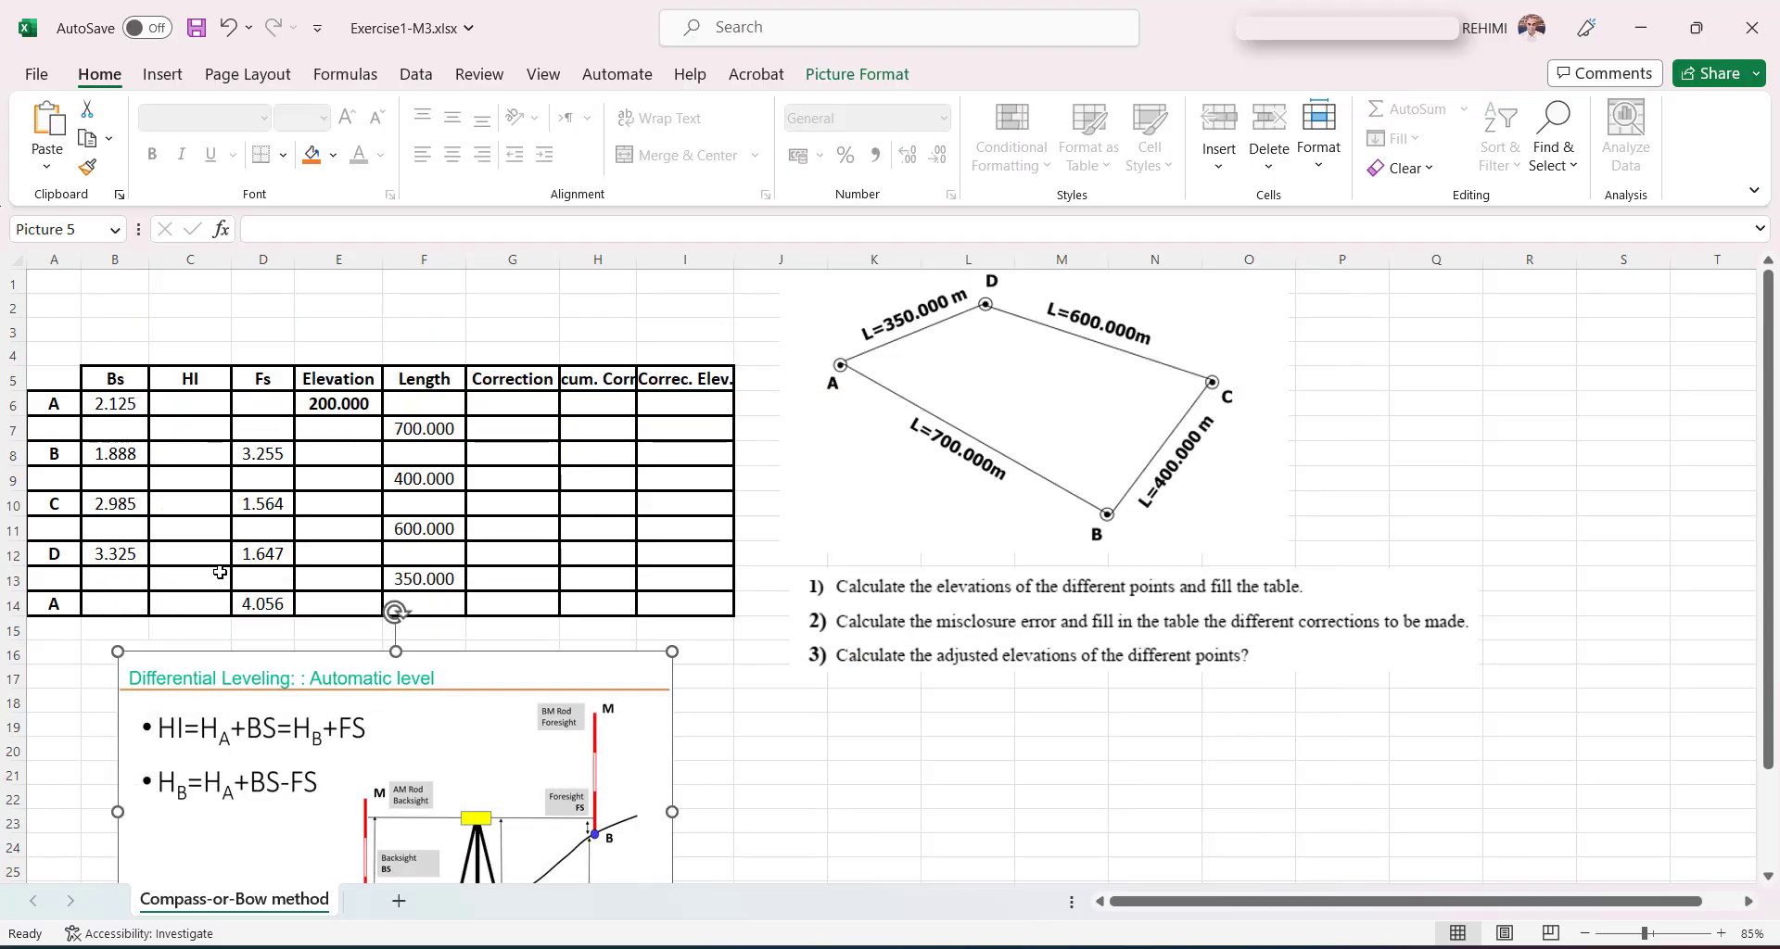
pyautogui.moveTo(220, 575); pyautogui.dragTo(154, 553)
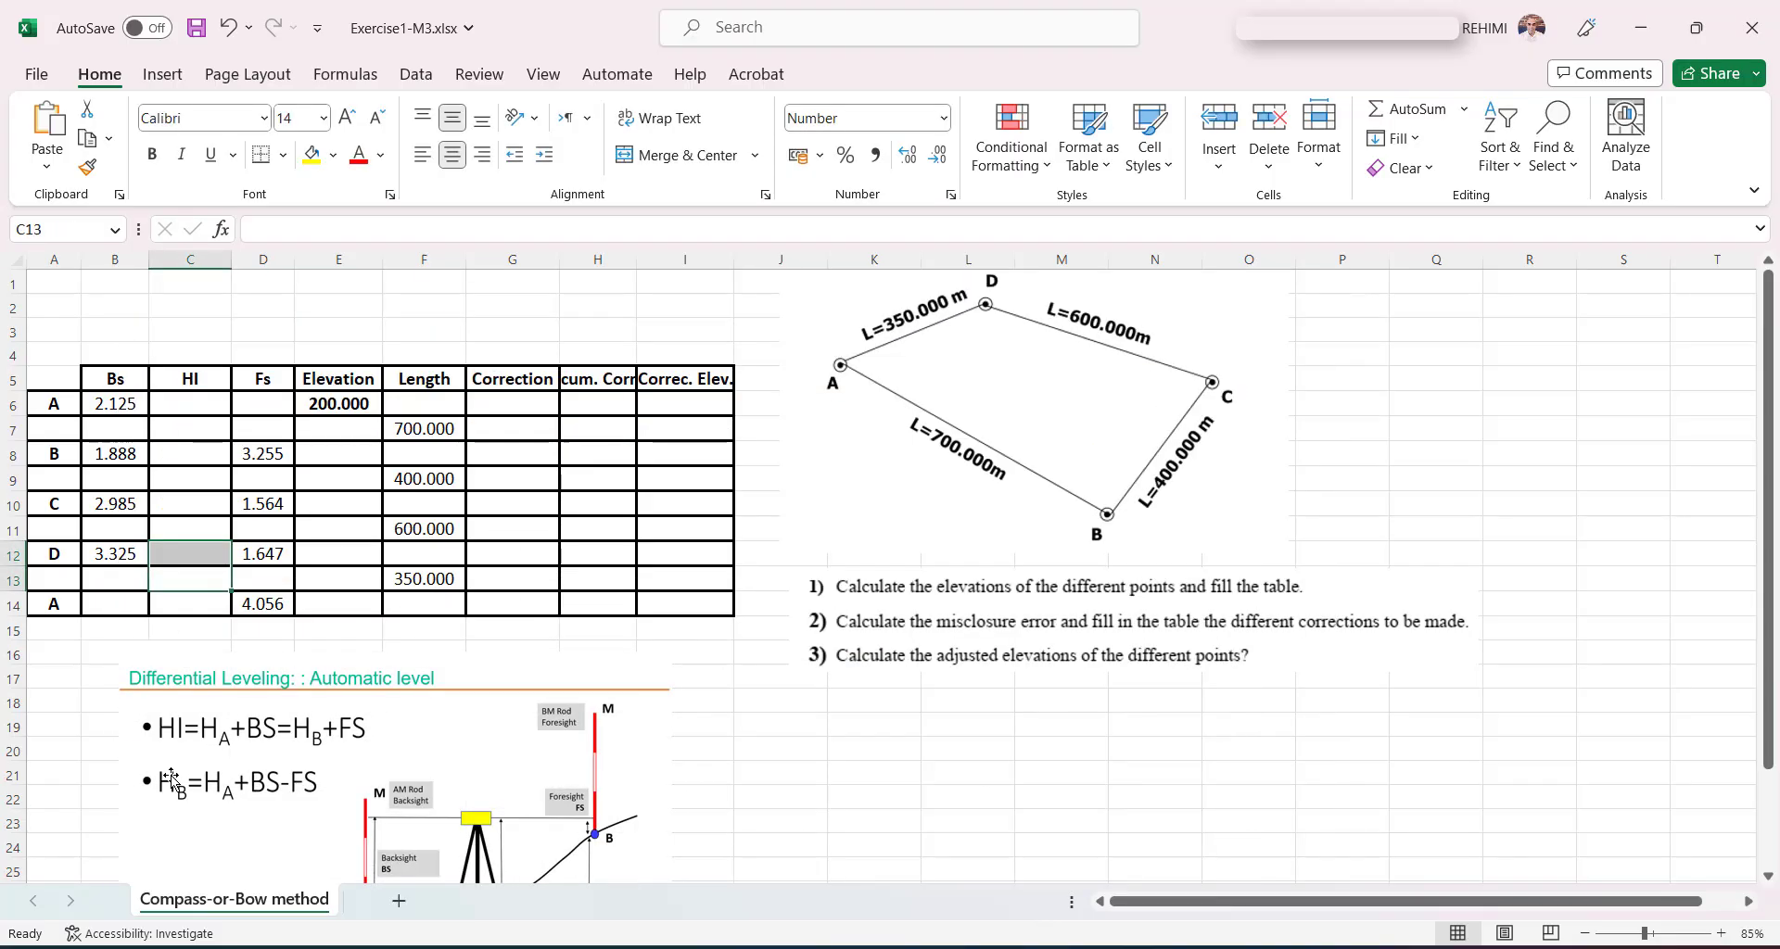
pyautogui.scroll(-2, 176, 777)
pyautogui.scroll(2, 180, 772)
# Step: Place the diagram right of the table, clear of the Correction, cum. Corr and Correc. Elev. columns
pyautogui.moveTo(212, 785); pyautogui.dragTo(576, 468)
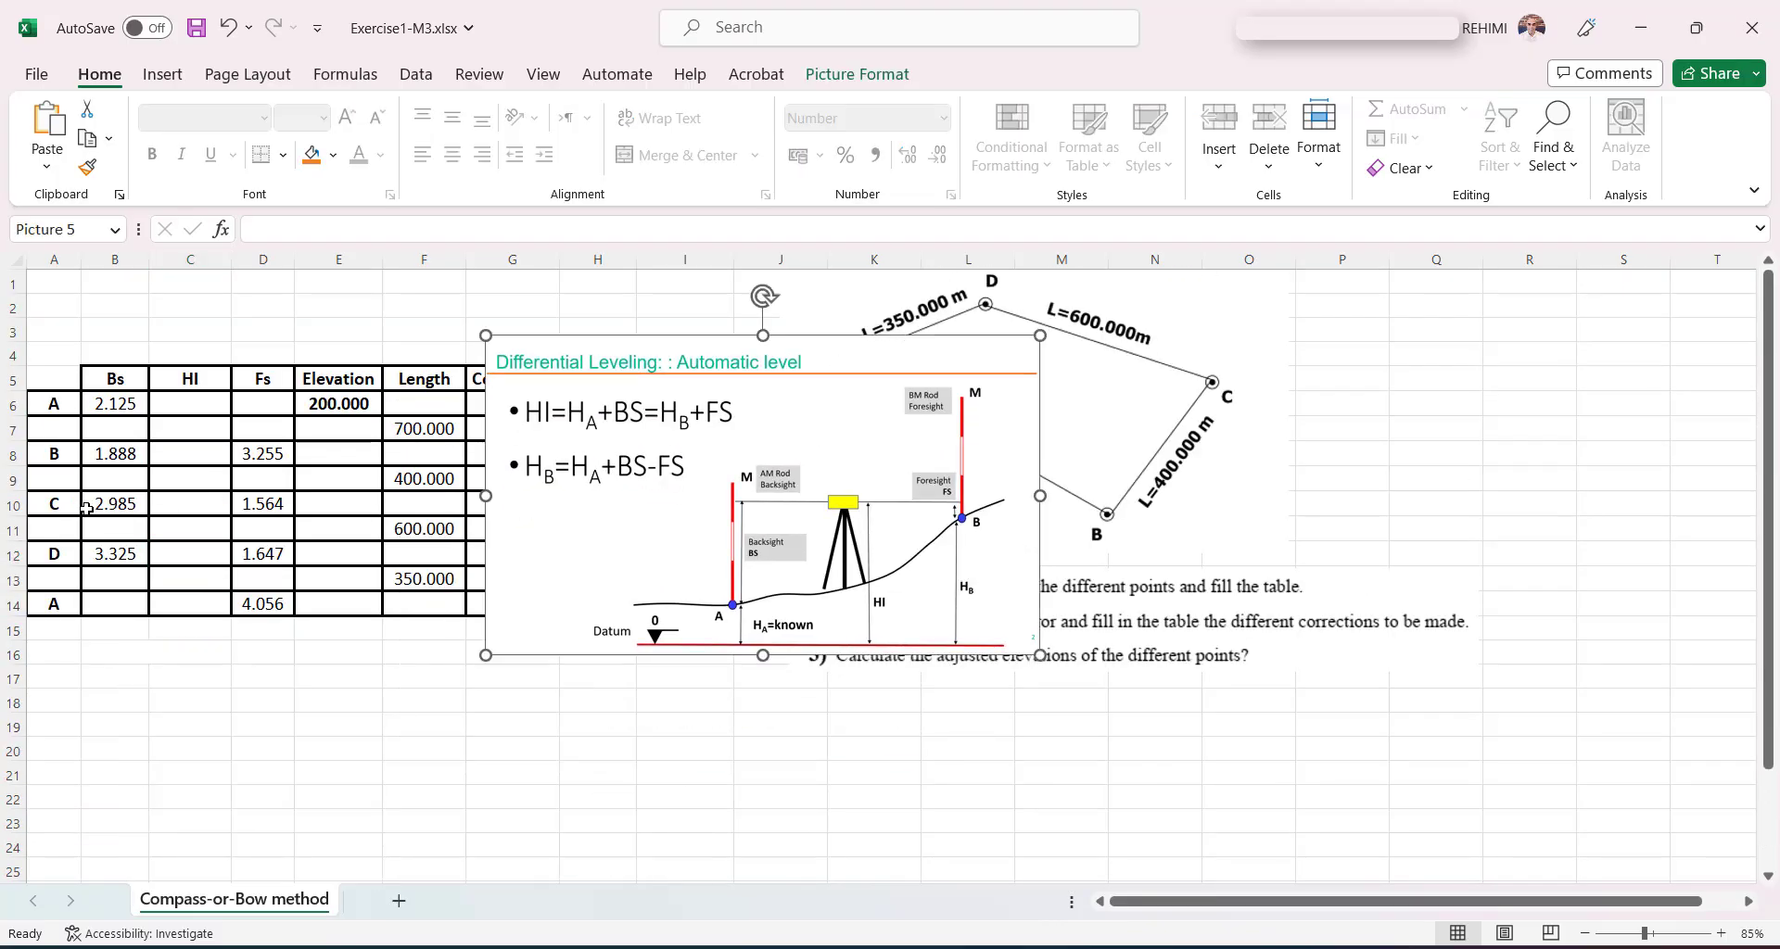
pyautogui.keyDown('ctrl'); pyautogui.scroll(1, 86, 508); pyautogui.keyUp('ctrl')
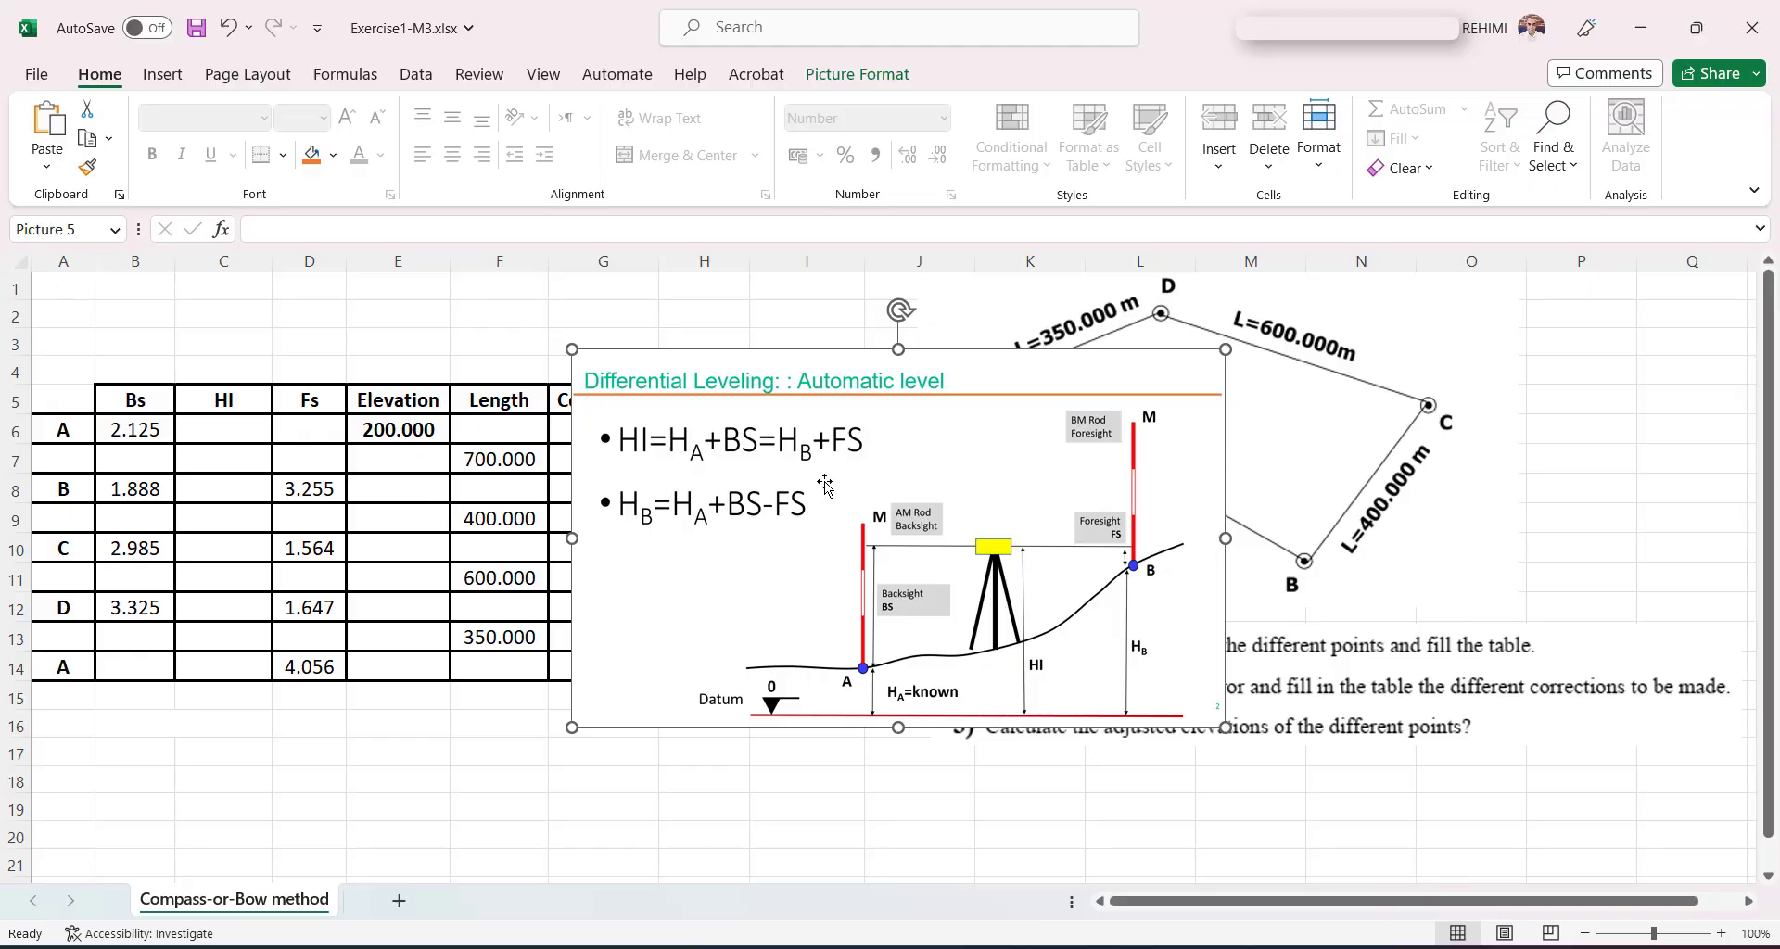
pyautogui.moveTo(822, 484); pyautogui.dragTo(922, 487)
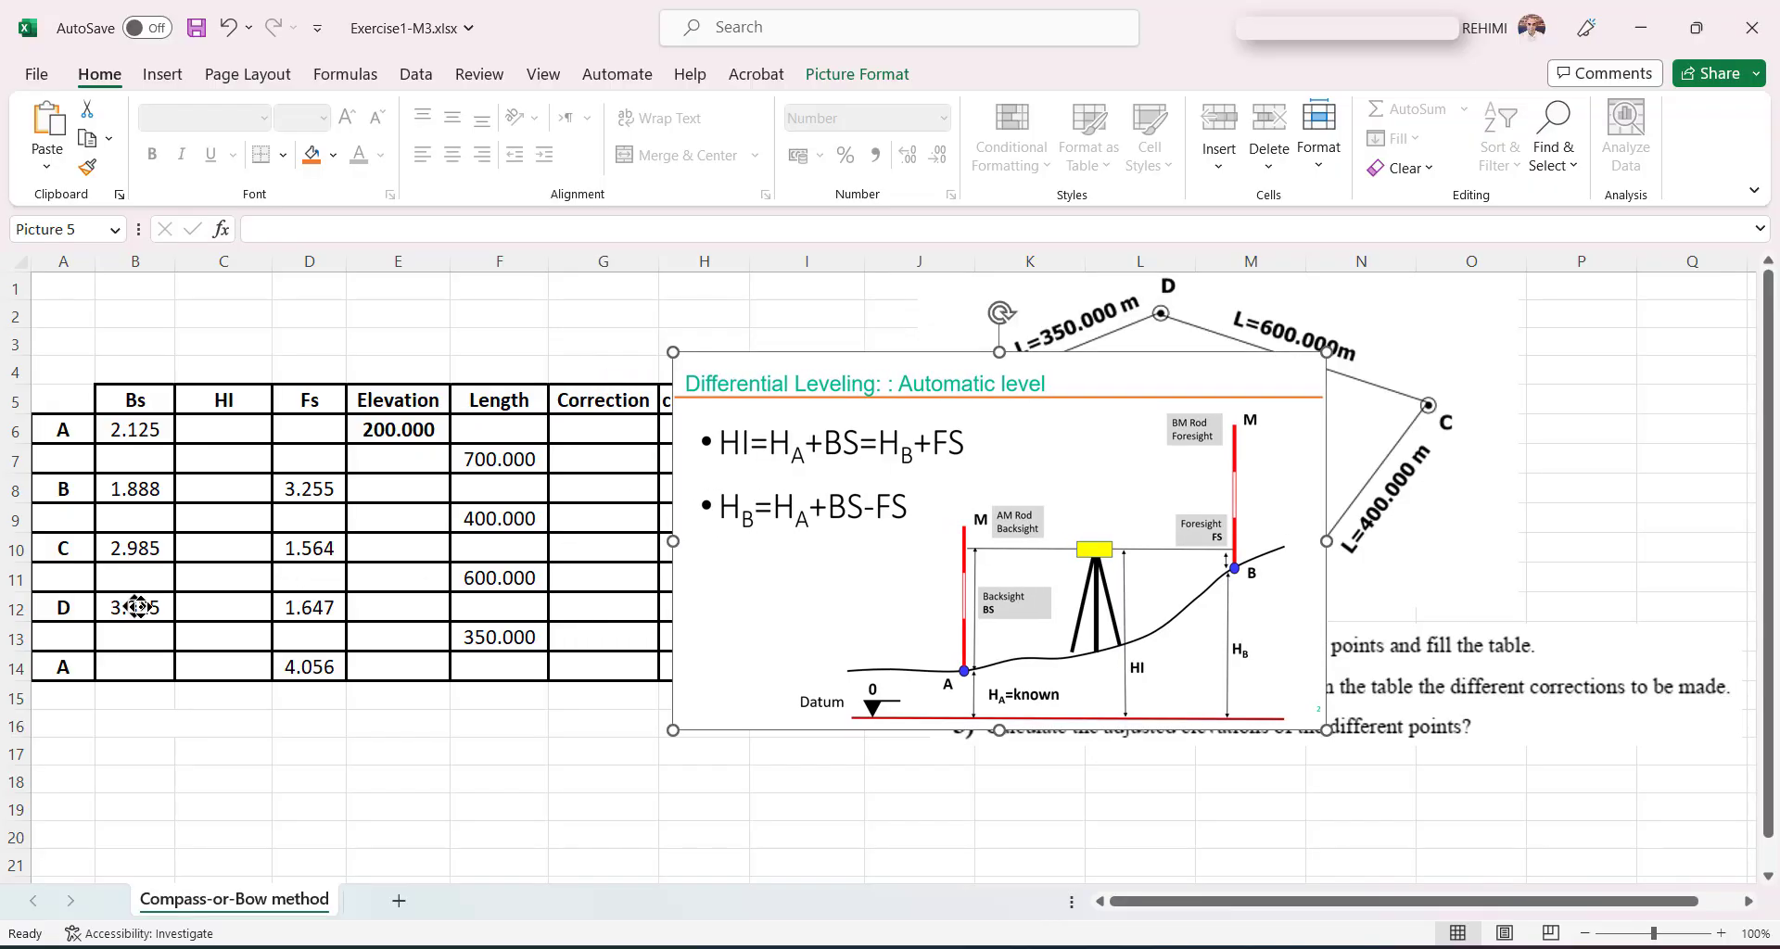
pyautogui.hscroll(1, 134, 607)
pyautogui.click(210, 720)
pyautogui.keyDown('ctrl'); pyautogui.scroll(2, 95, 683); pyautogui.keyUp('ctrl')
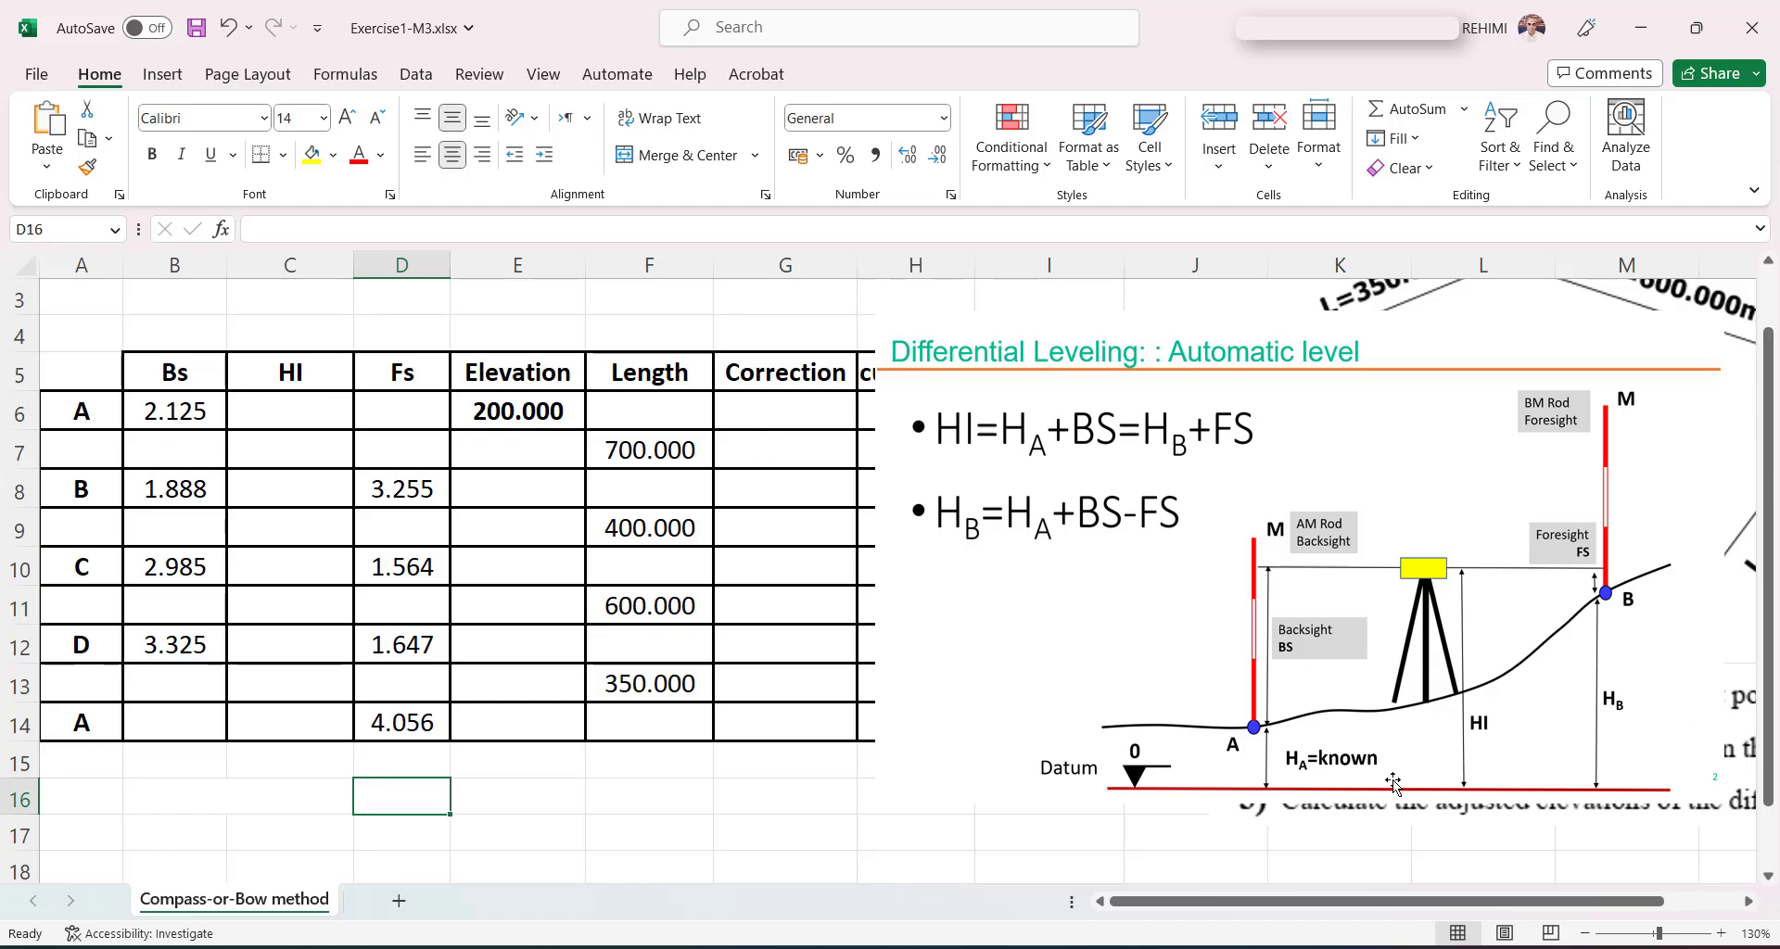
pyautogui.moveTo(1393, 783); pyautogui.dragTo(1066, 945)
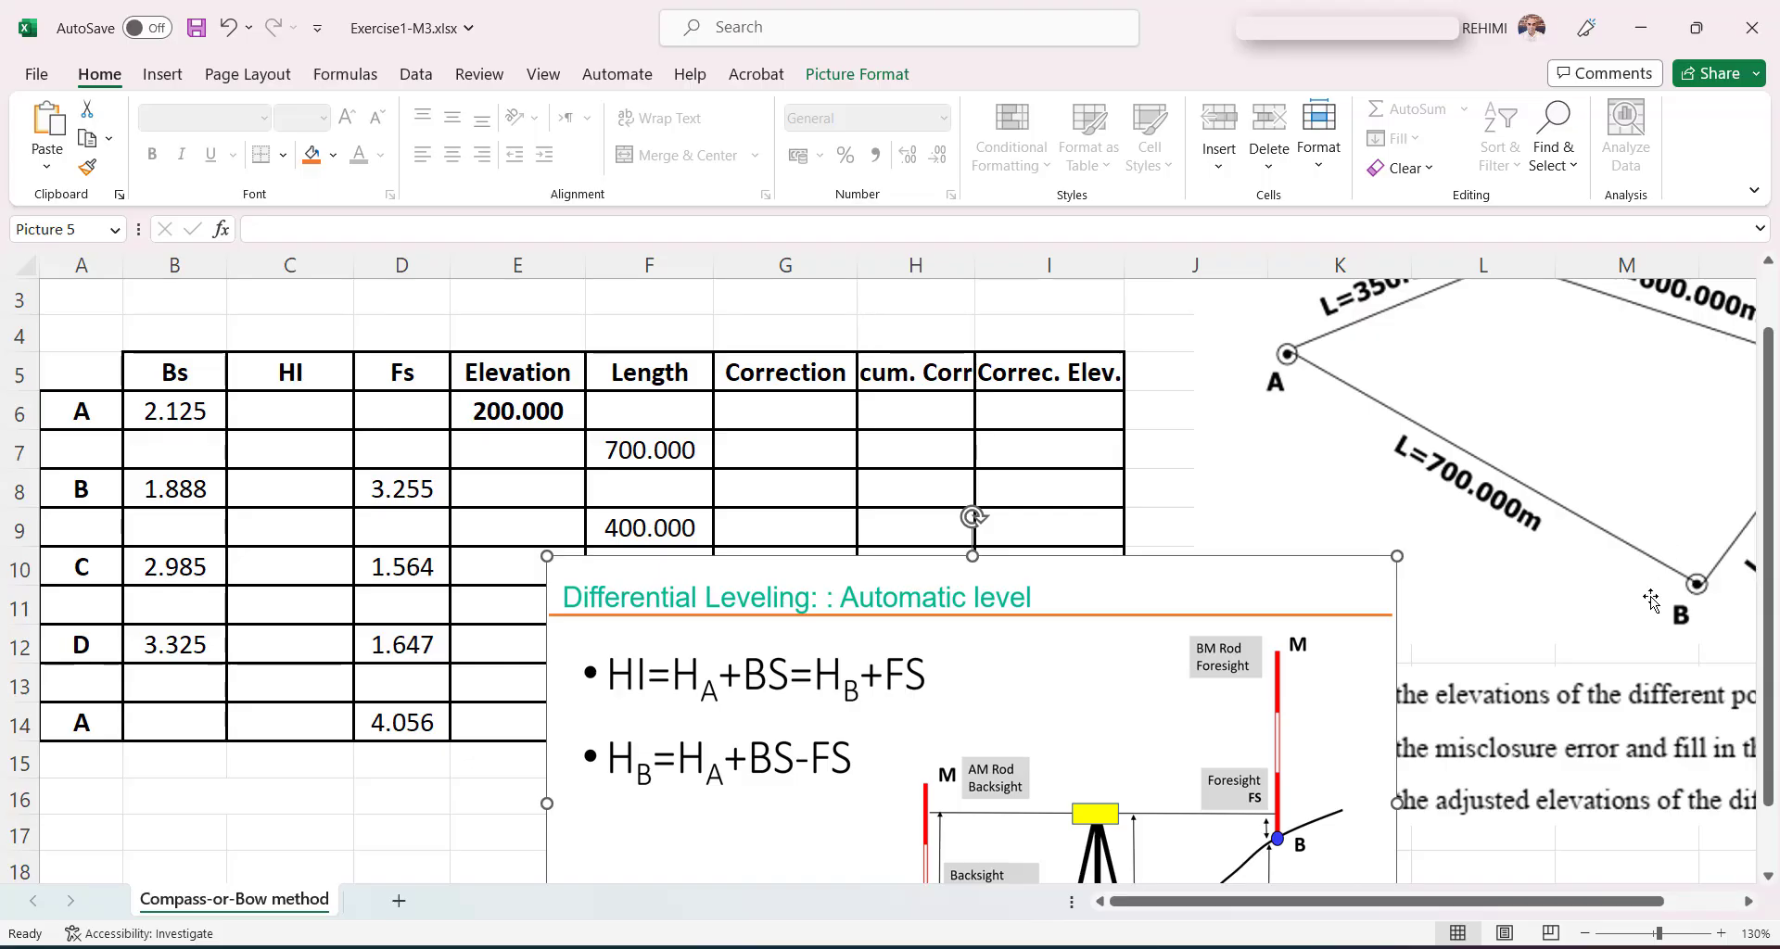
pyautogui.moveTo(1216, 653); pyautogui.dragTo(1576, 543)
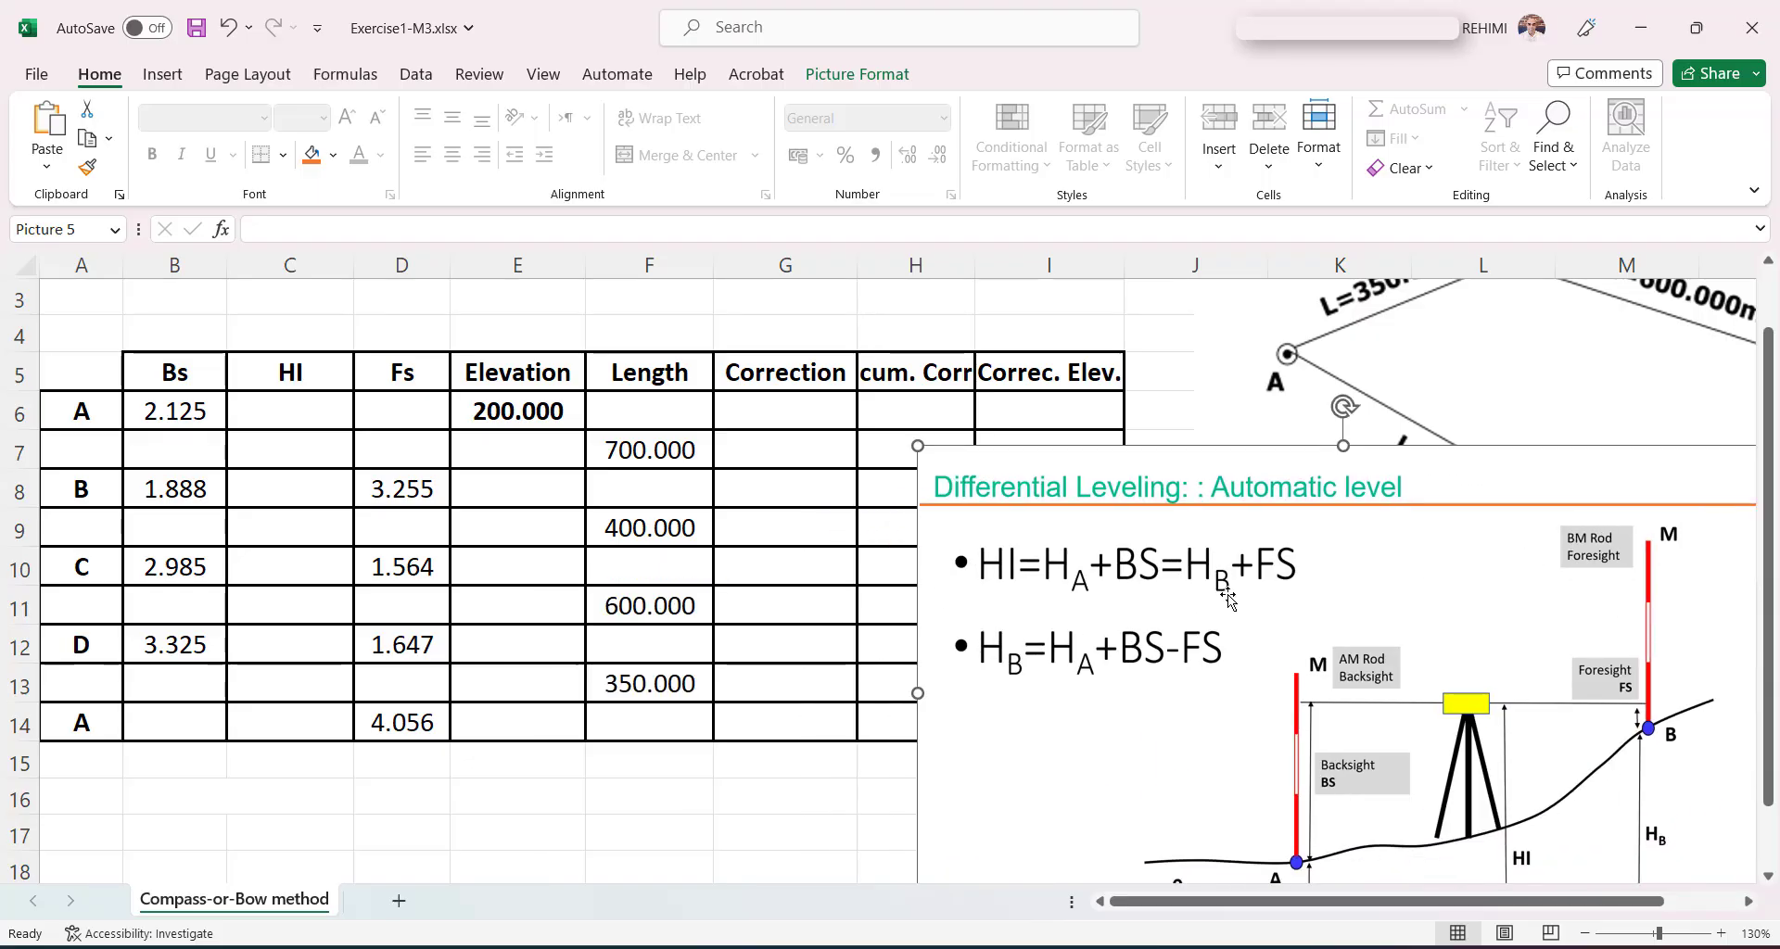
pyautogui.moveTo(1166, 608); pyautogui.dragTo(1425, 530)
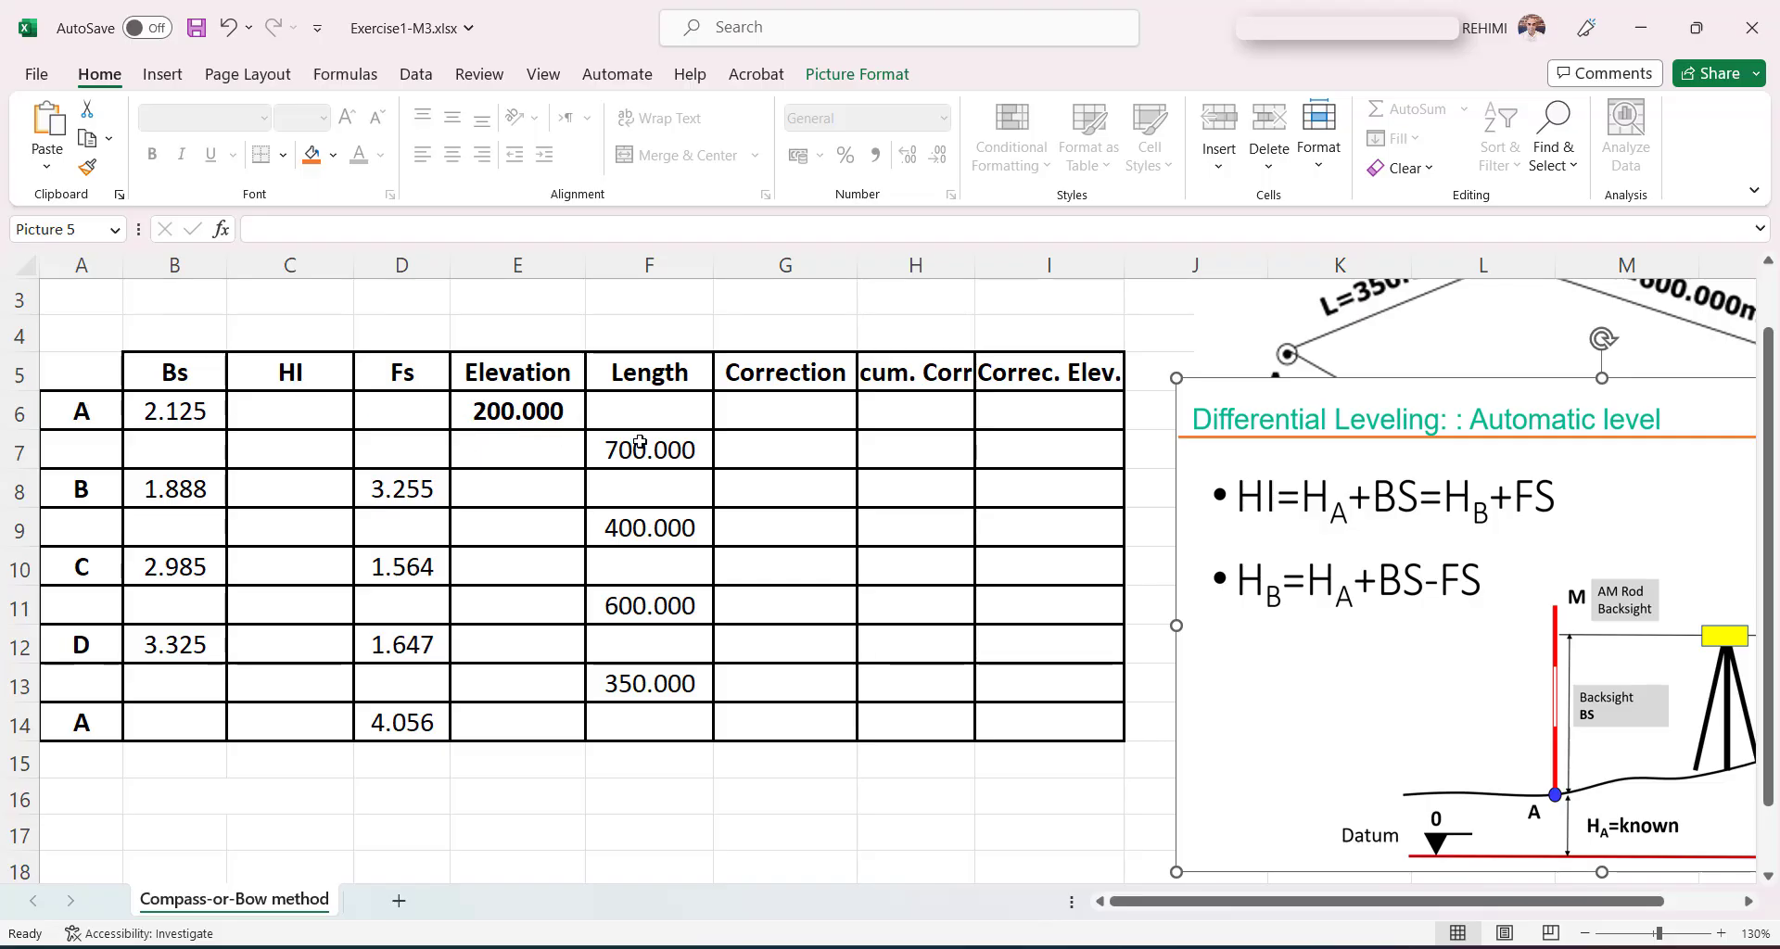
pyautogui.click(511, 402)
# Step: Enter =E6+B6 in C7 so point A's instrument height is 202.125
pyautogui.click(201, 405)
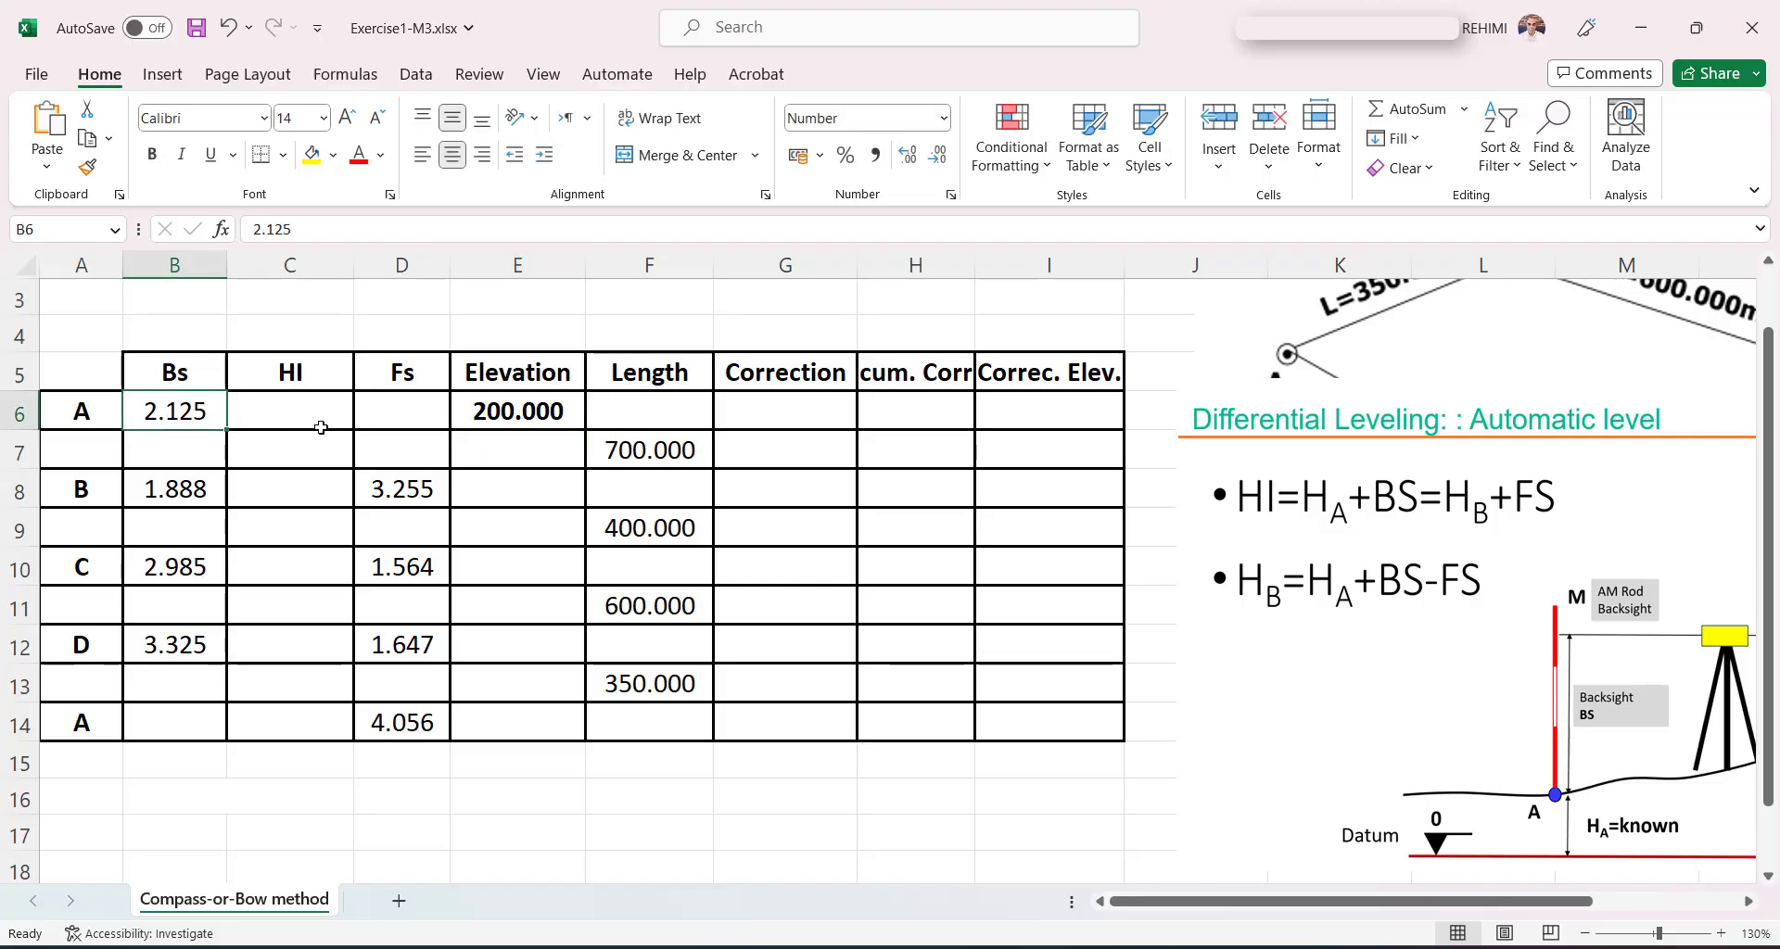
pyautogui.click(298, 448)
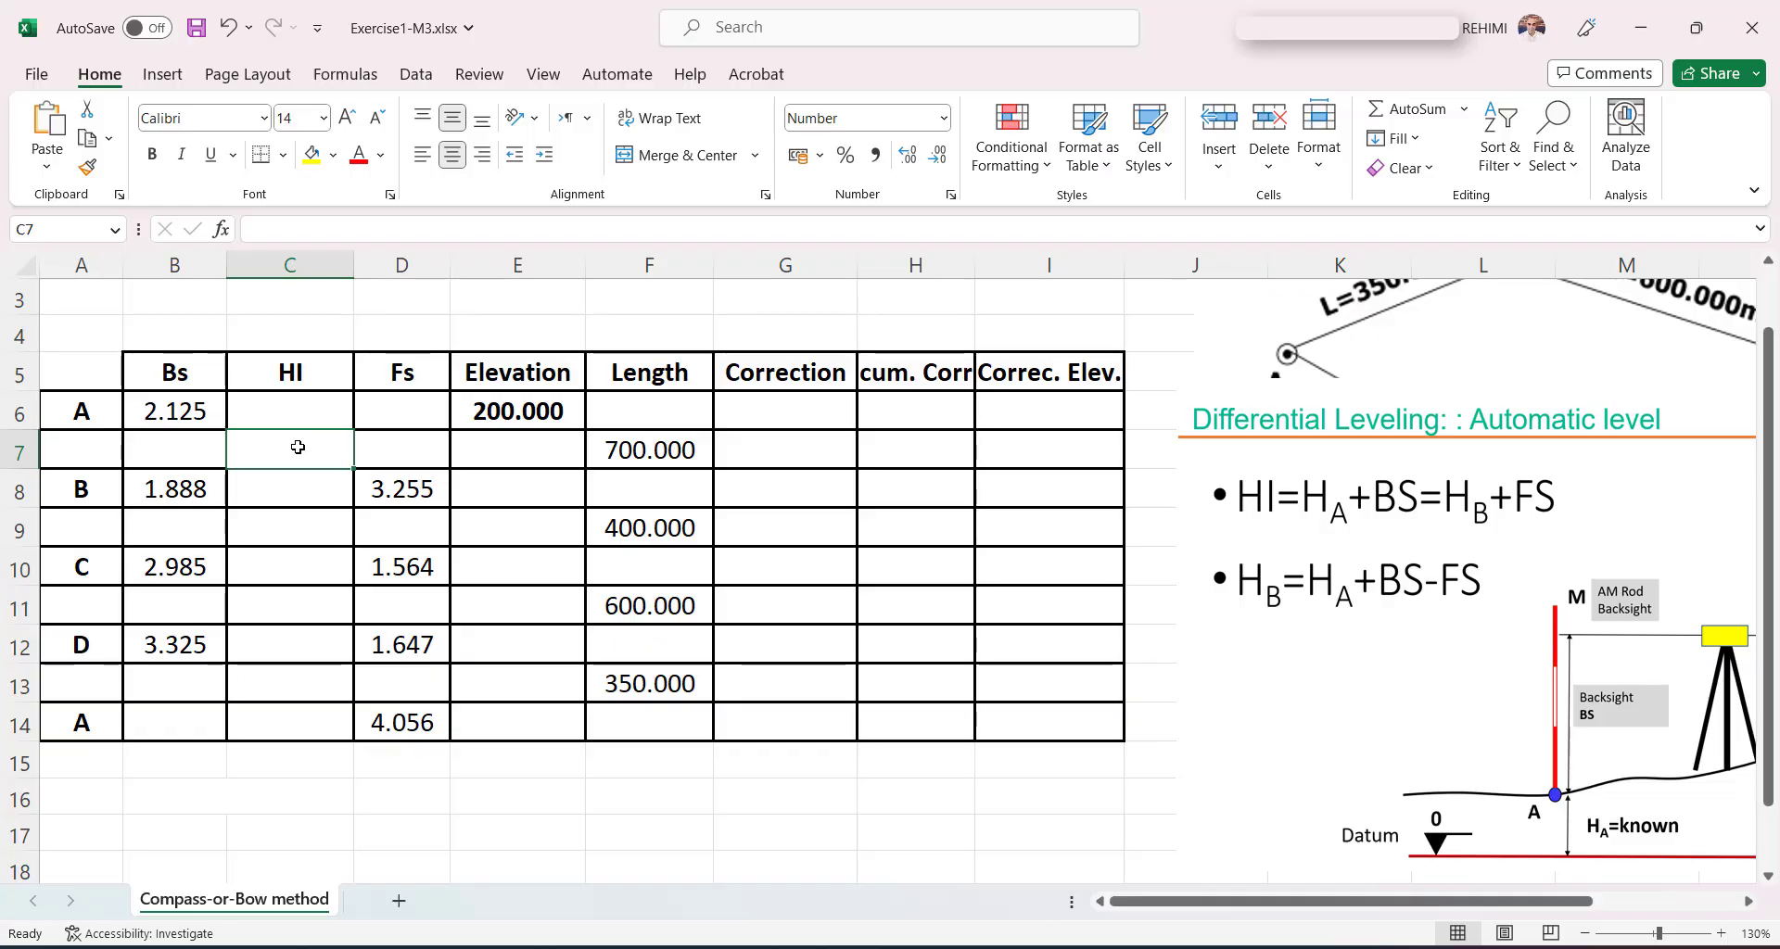
pyautogui.write('=')
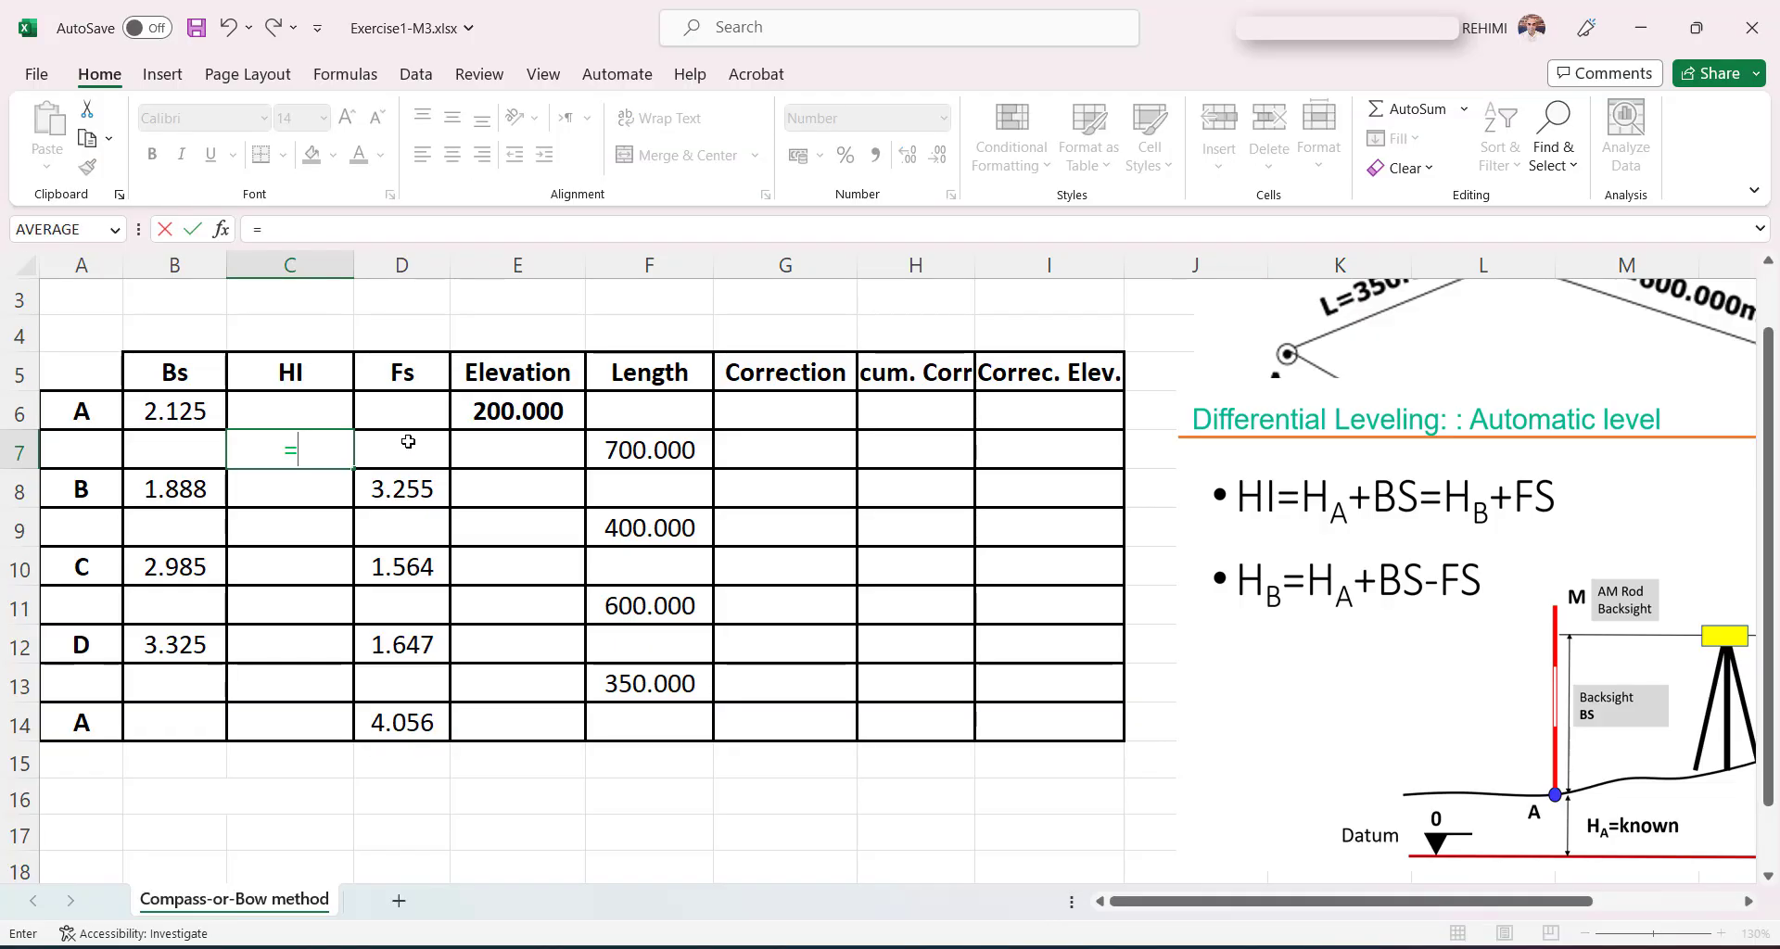
pyautogui.click(481, 411)
pyautogui.write('+')
pyautogui.click(173, 412)
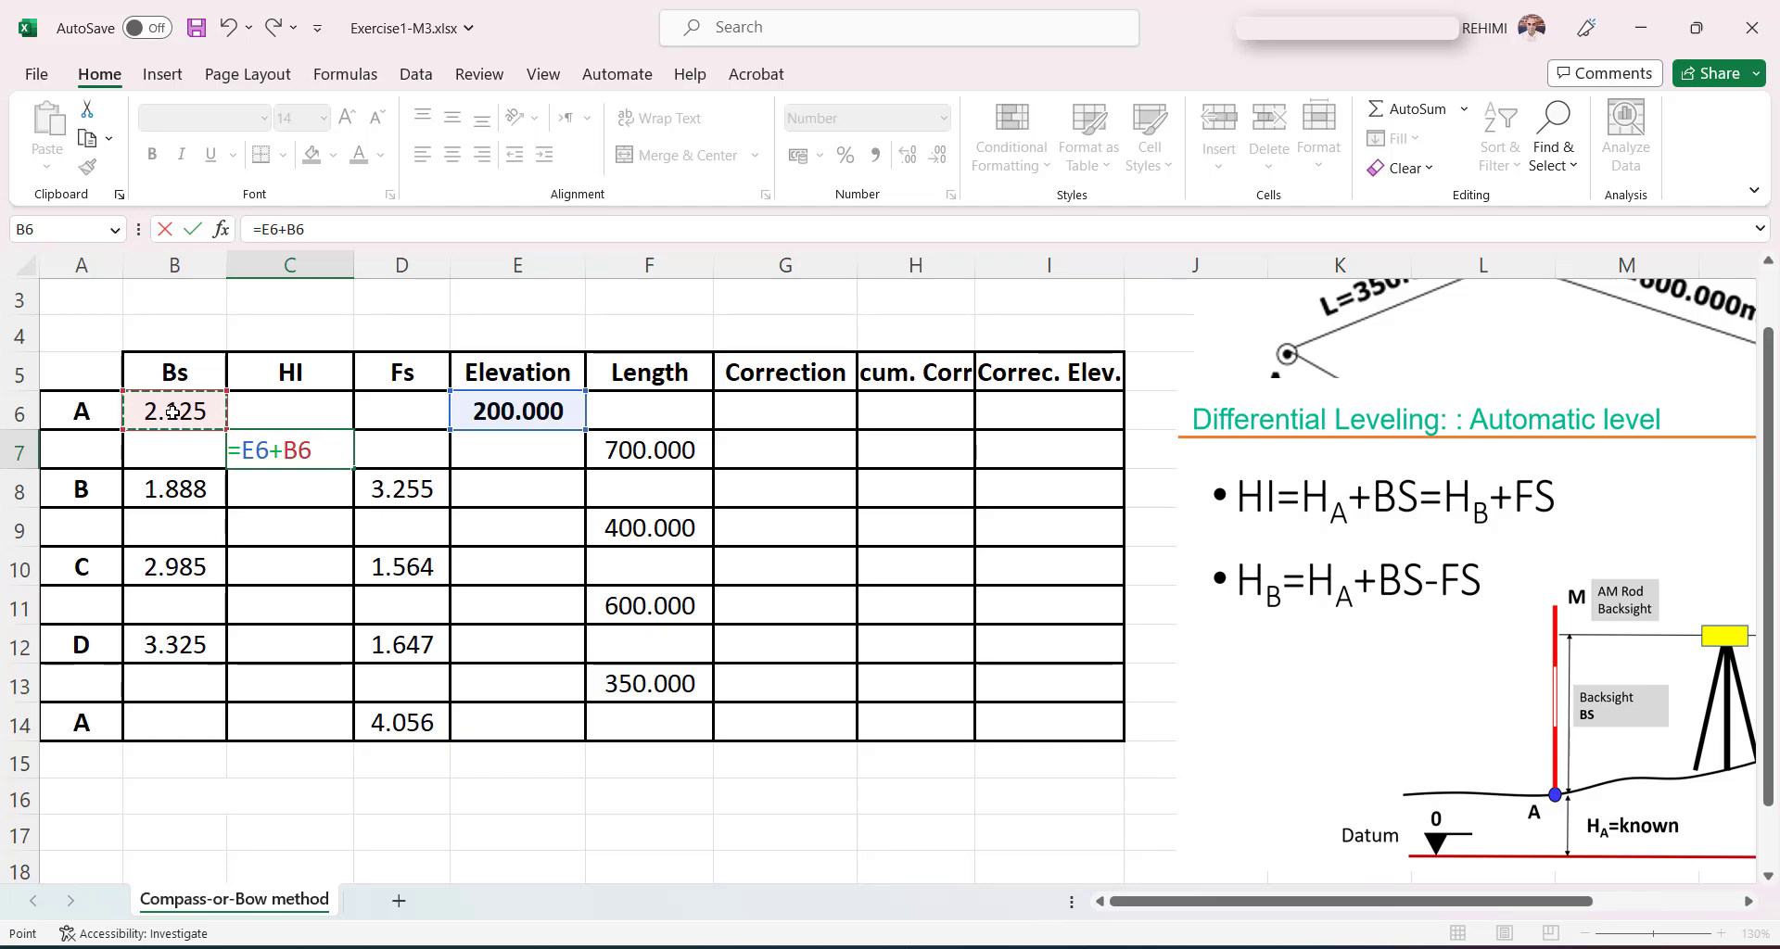
pyautogui.press('Return')
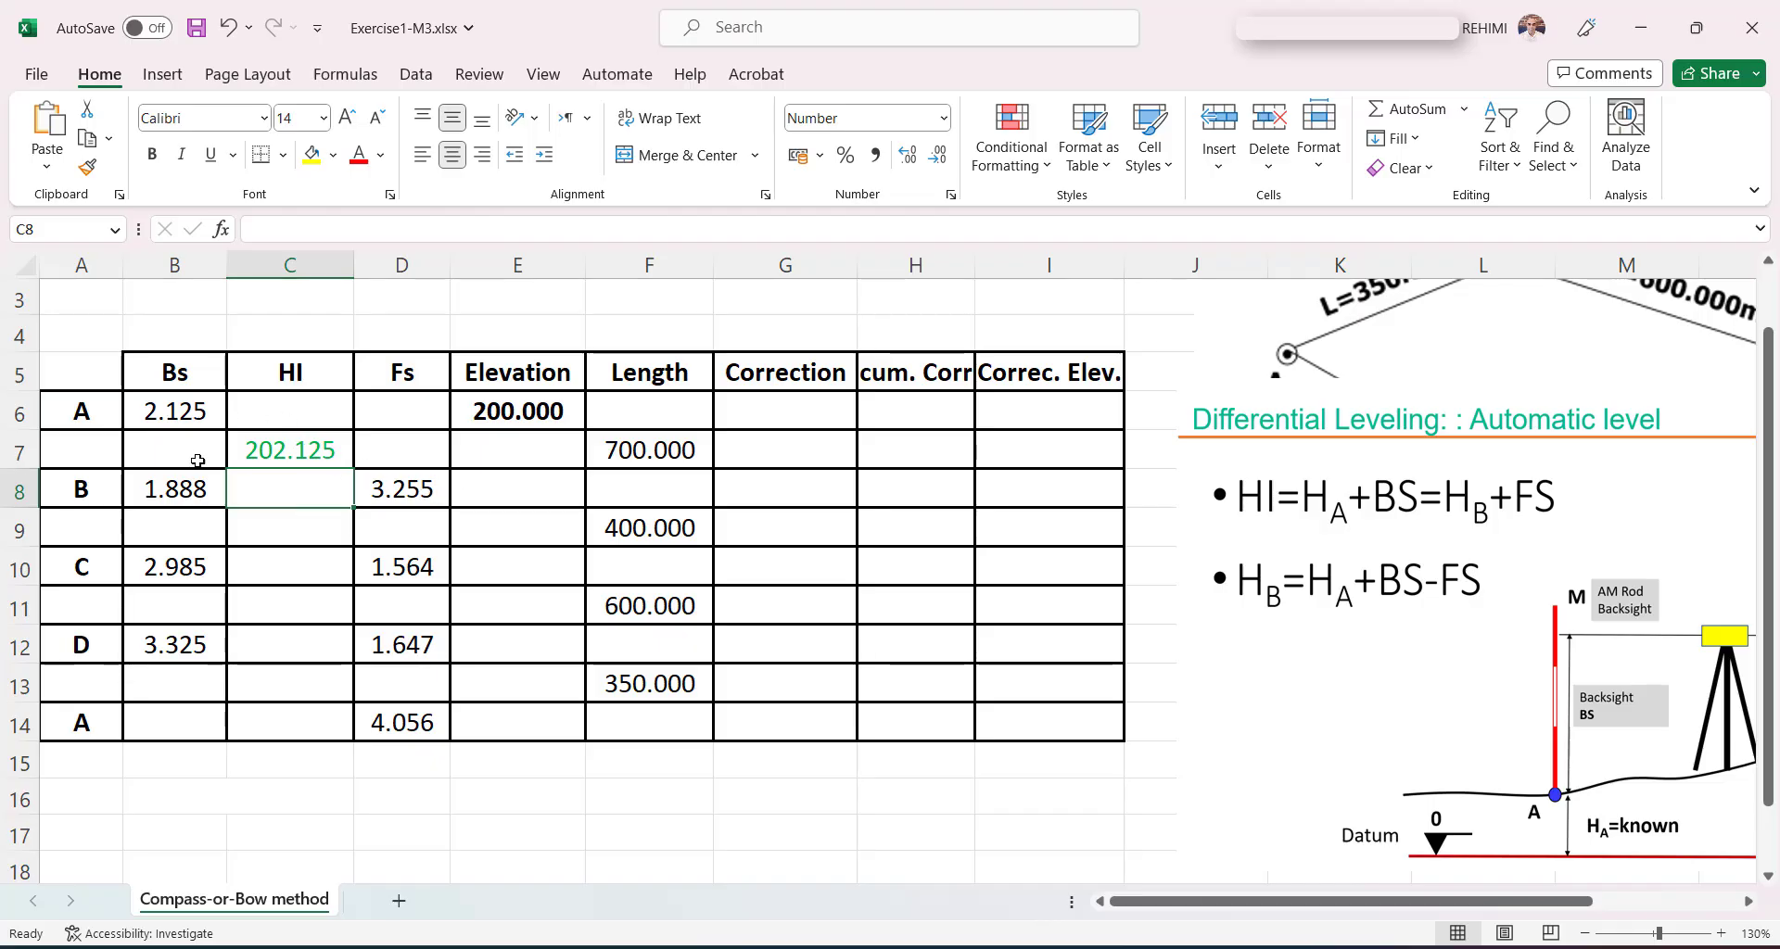
# Step: Enter =C7-D8 in E8, giving point B an elevation of 198.870
pyautogui.moveTo(1555, 703); pyautogui.dragTo(1344, 671)
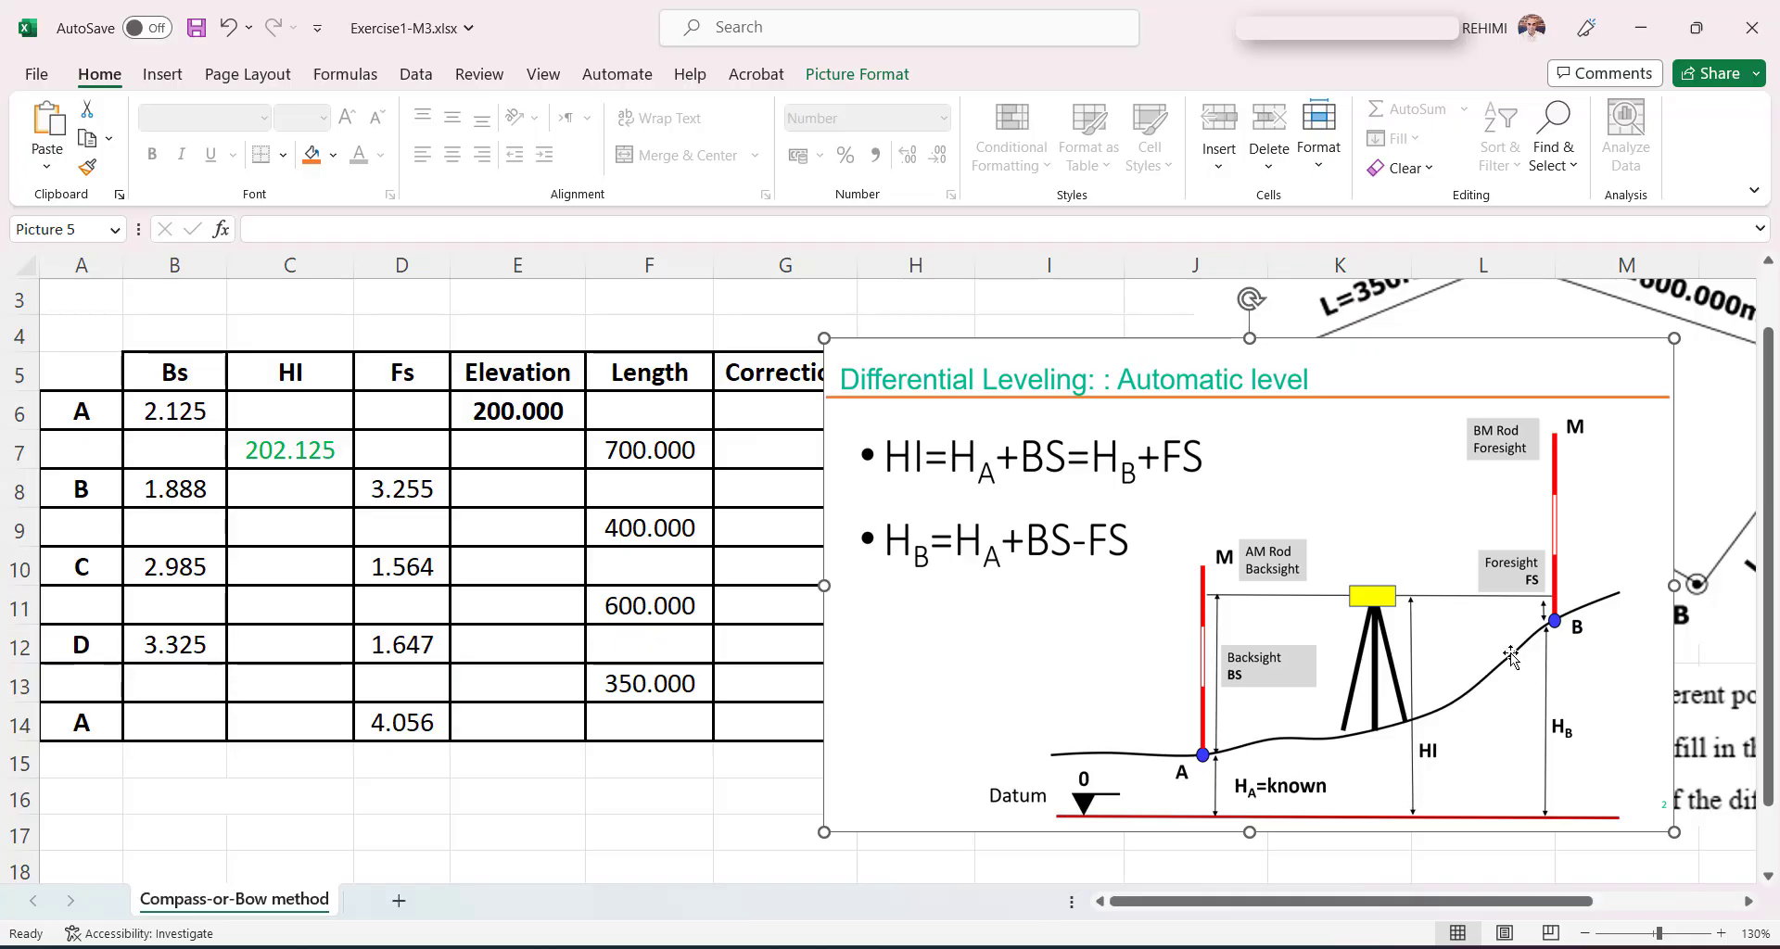
pyautogui.moveTo(1217, 651); pyautogui.dragTo(1606, 643)
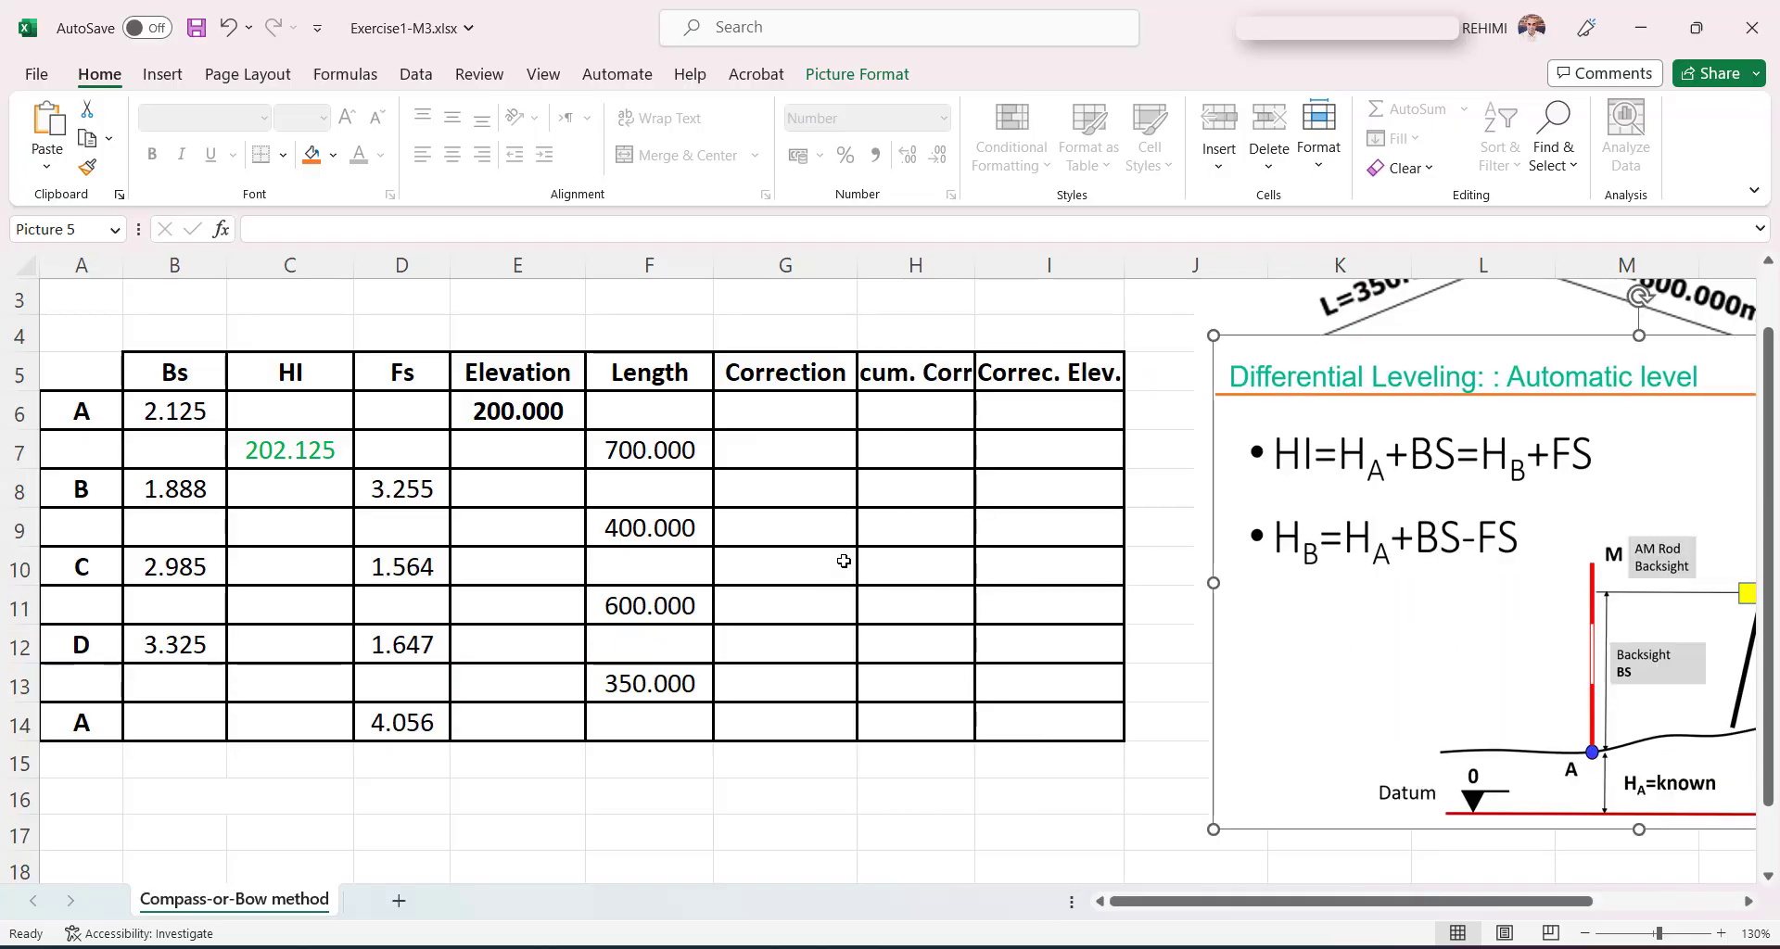
pyautogui.click(518, 494)
pyautogui.write('=')
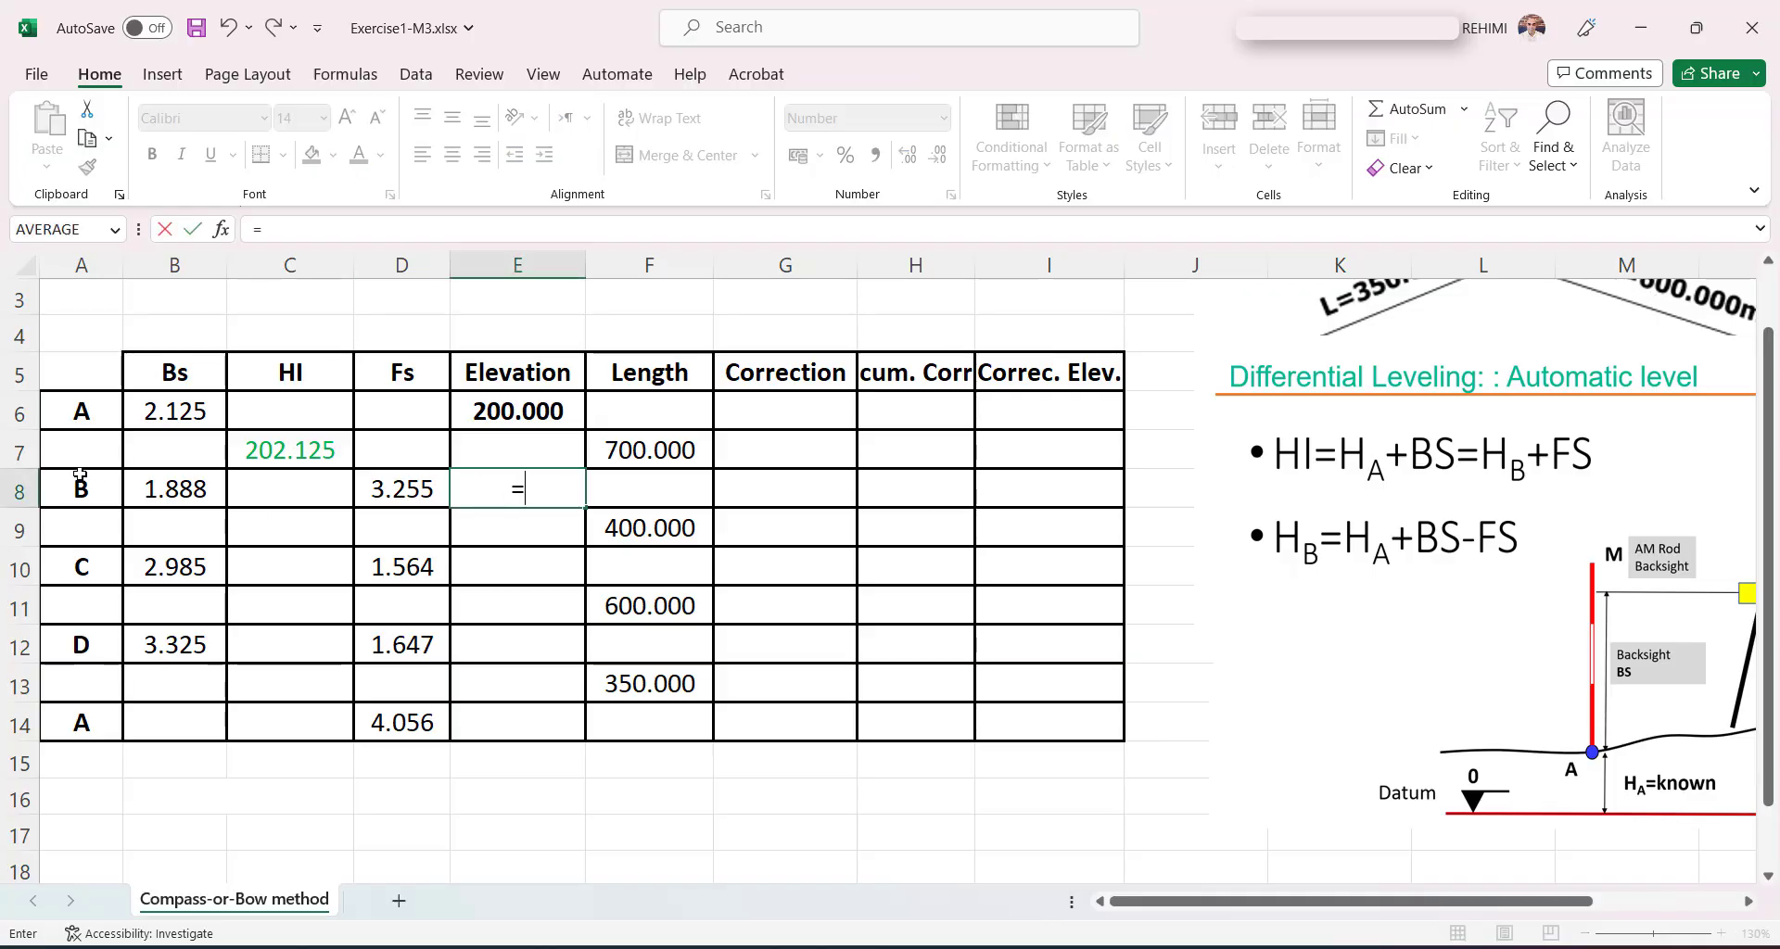
pyautogui.click(308, 449)
pyautogui.write('-')
pyautogui.click(390, 481)
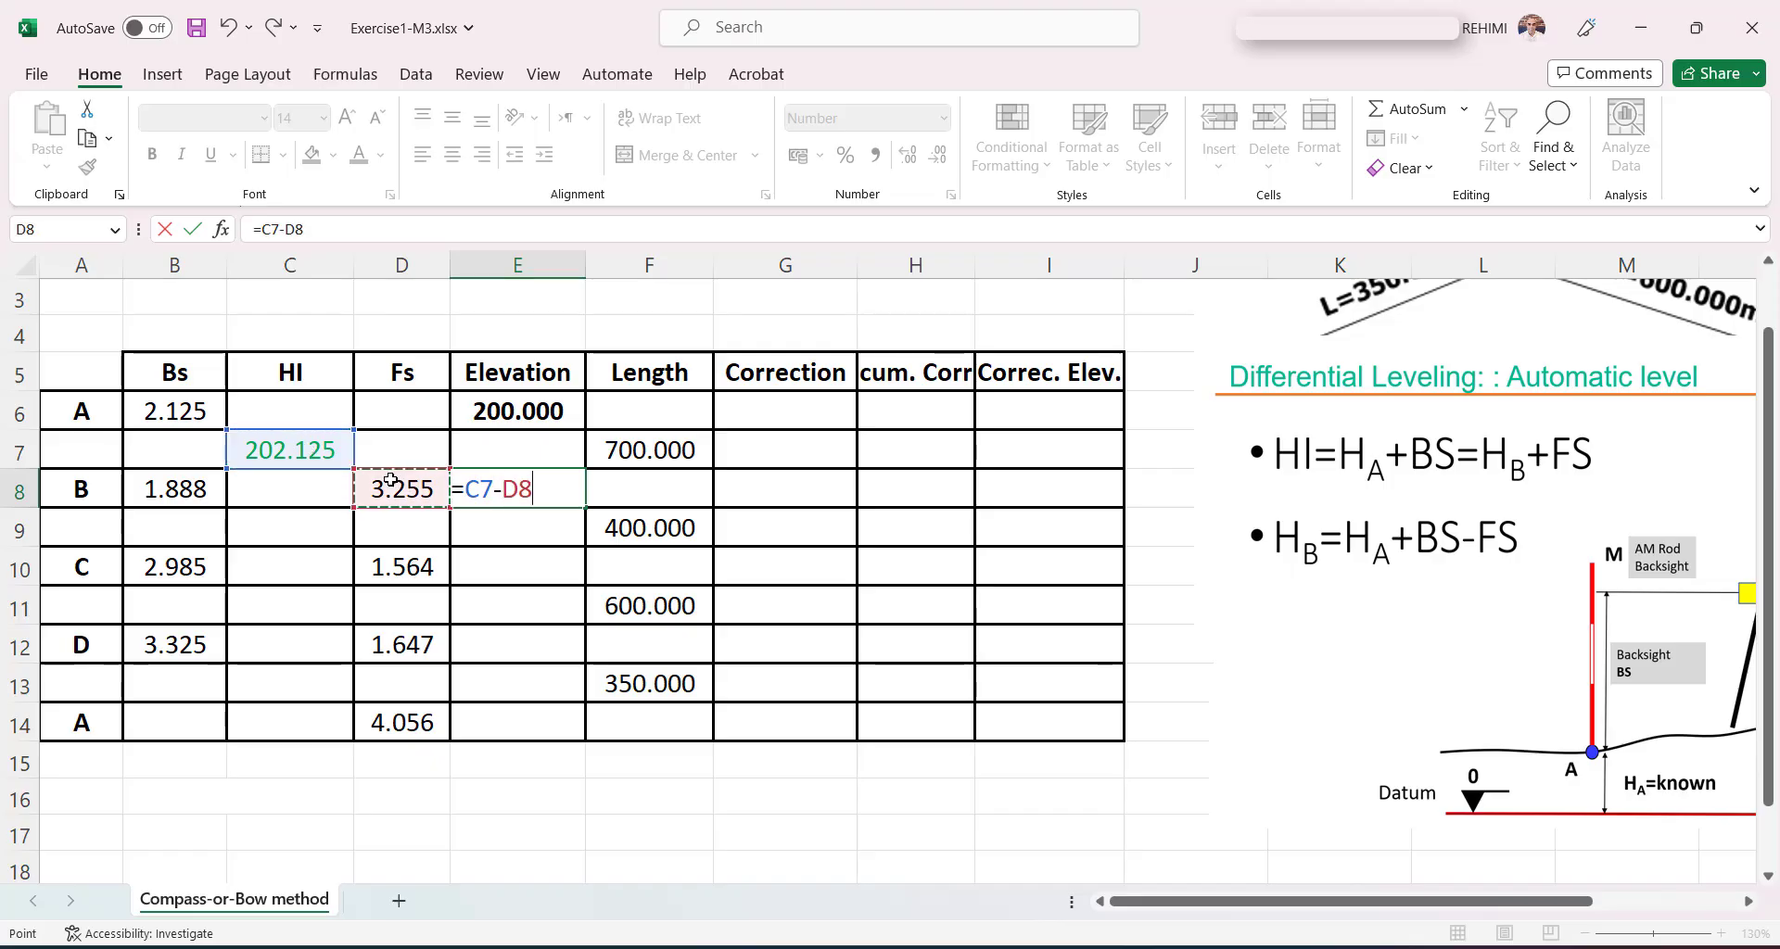
pyautogui.press('Return')
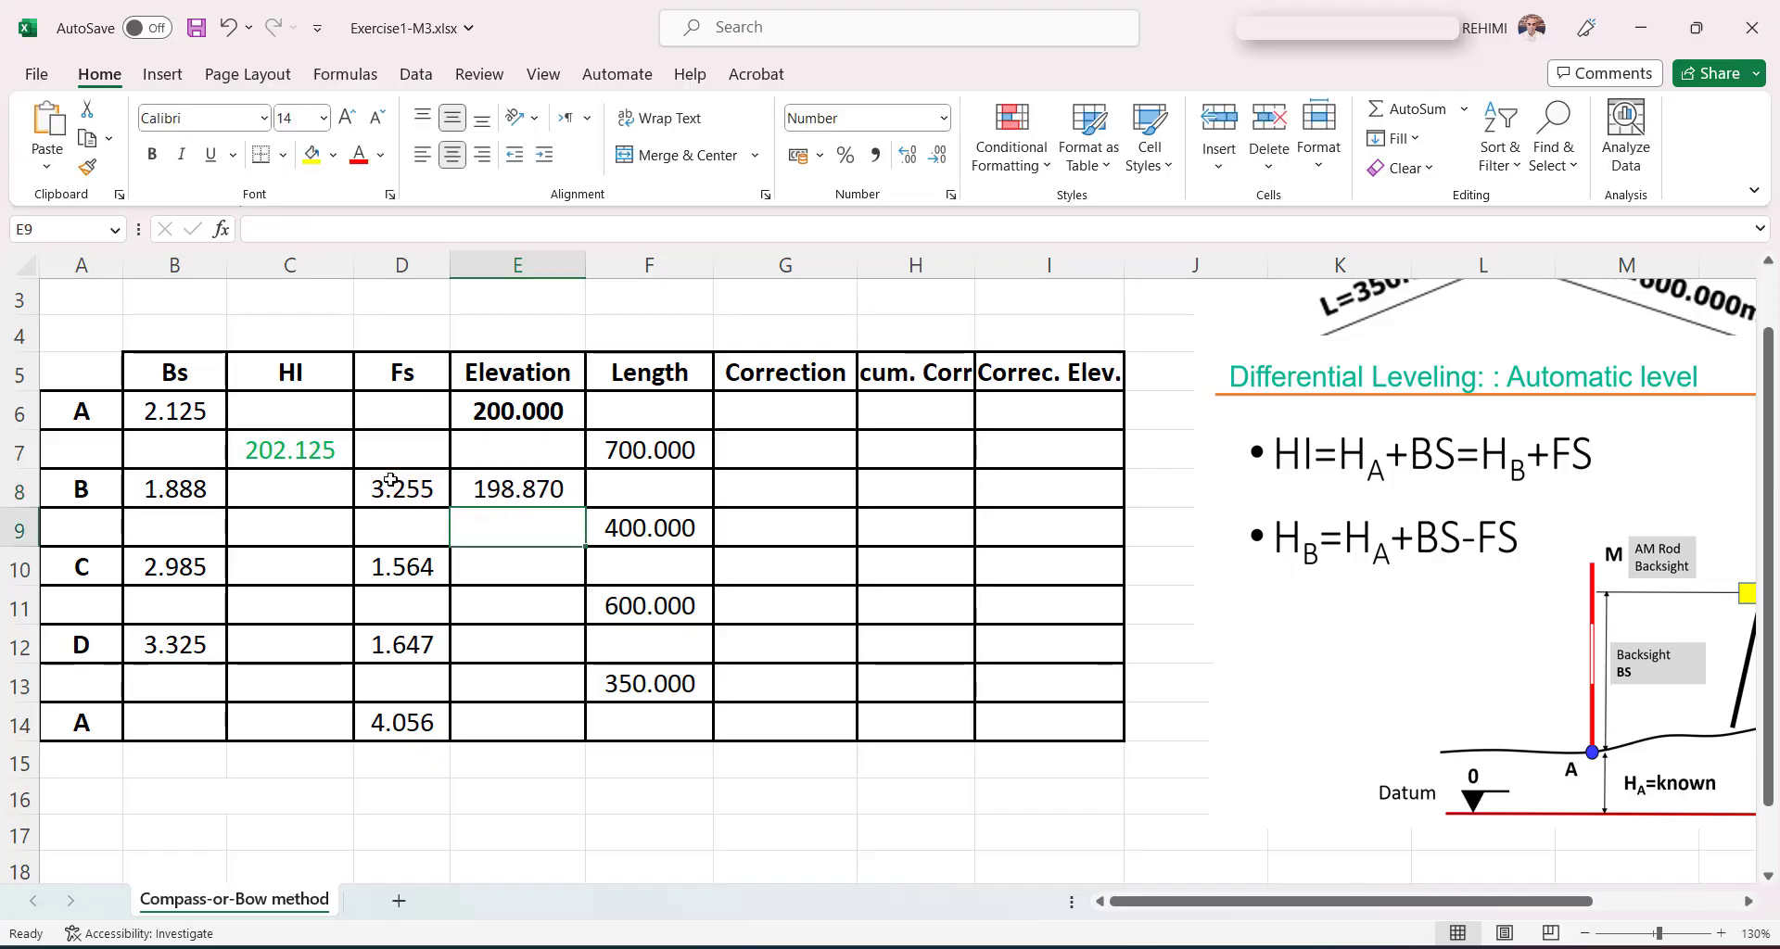
pyautogui.click(510, 482)
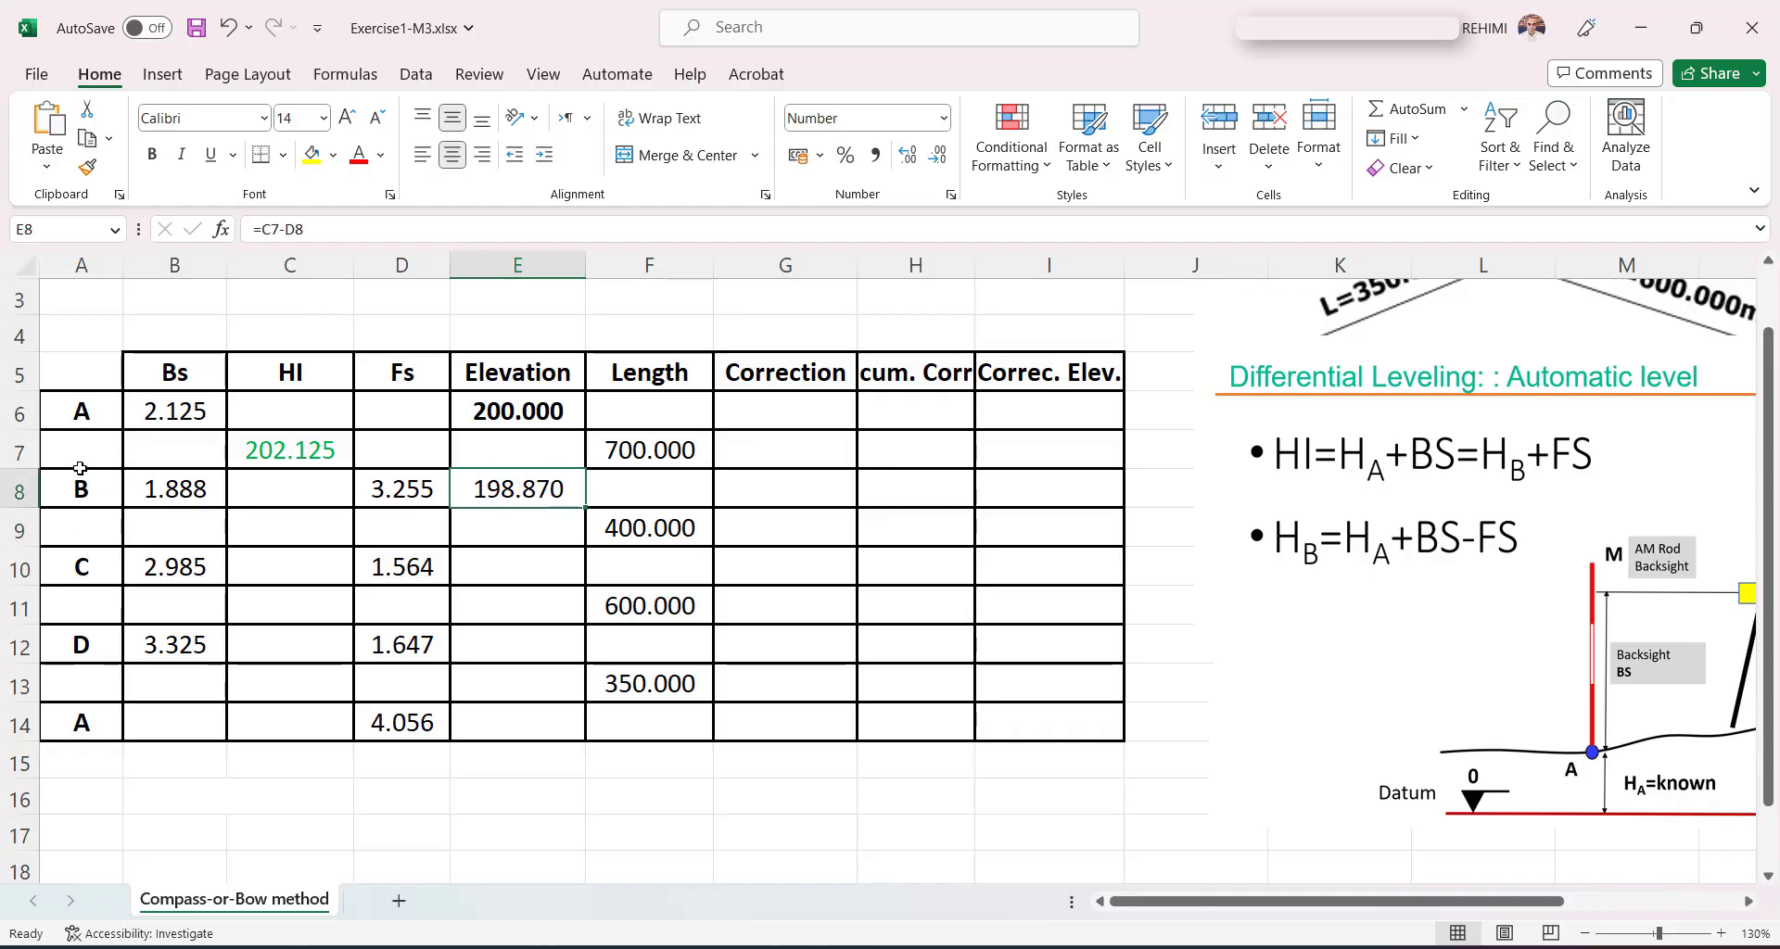
# Step: Move the leveling slide down and the traverse diagram left into full view, then select B6:F6
pyautogui.click(1442, 401)
pyautogui.moveTo(1441, 400); pyautogui.dragTo(1346, 717)
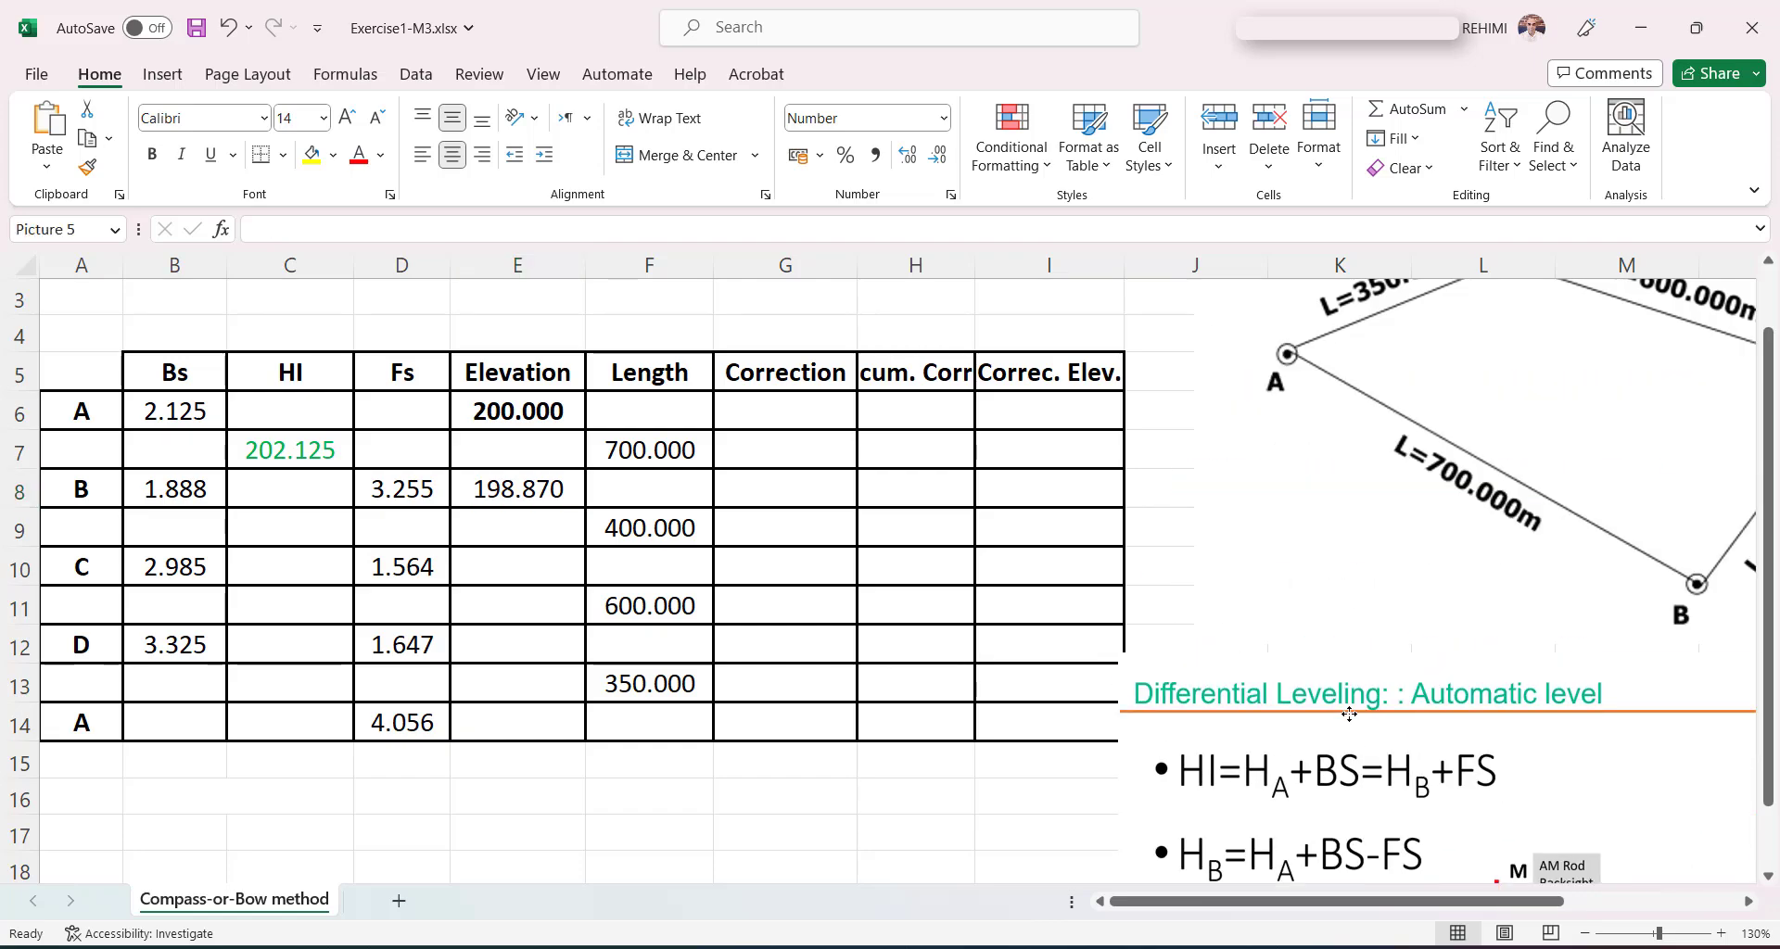
pyautogui.moveTo(1470, 524); pyautogui.dragTo(1286, 542)
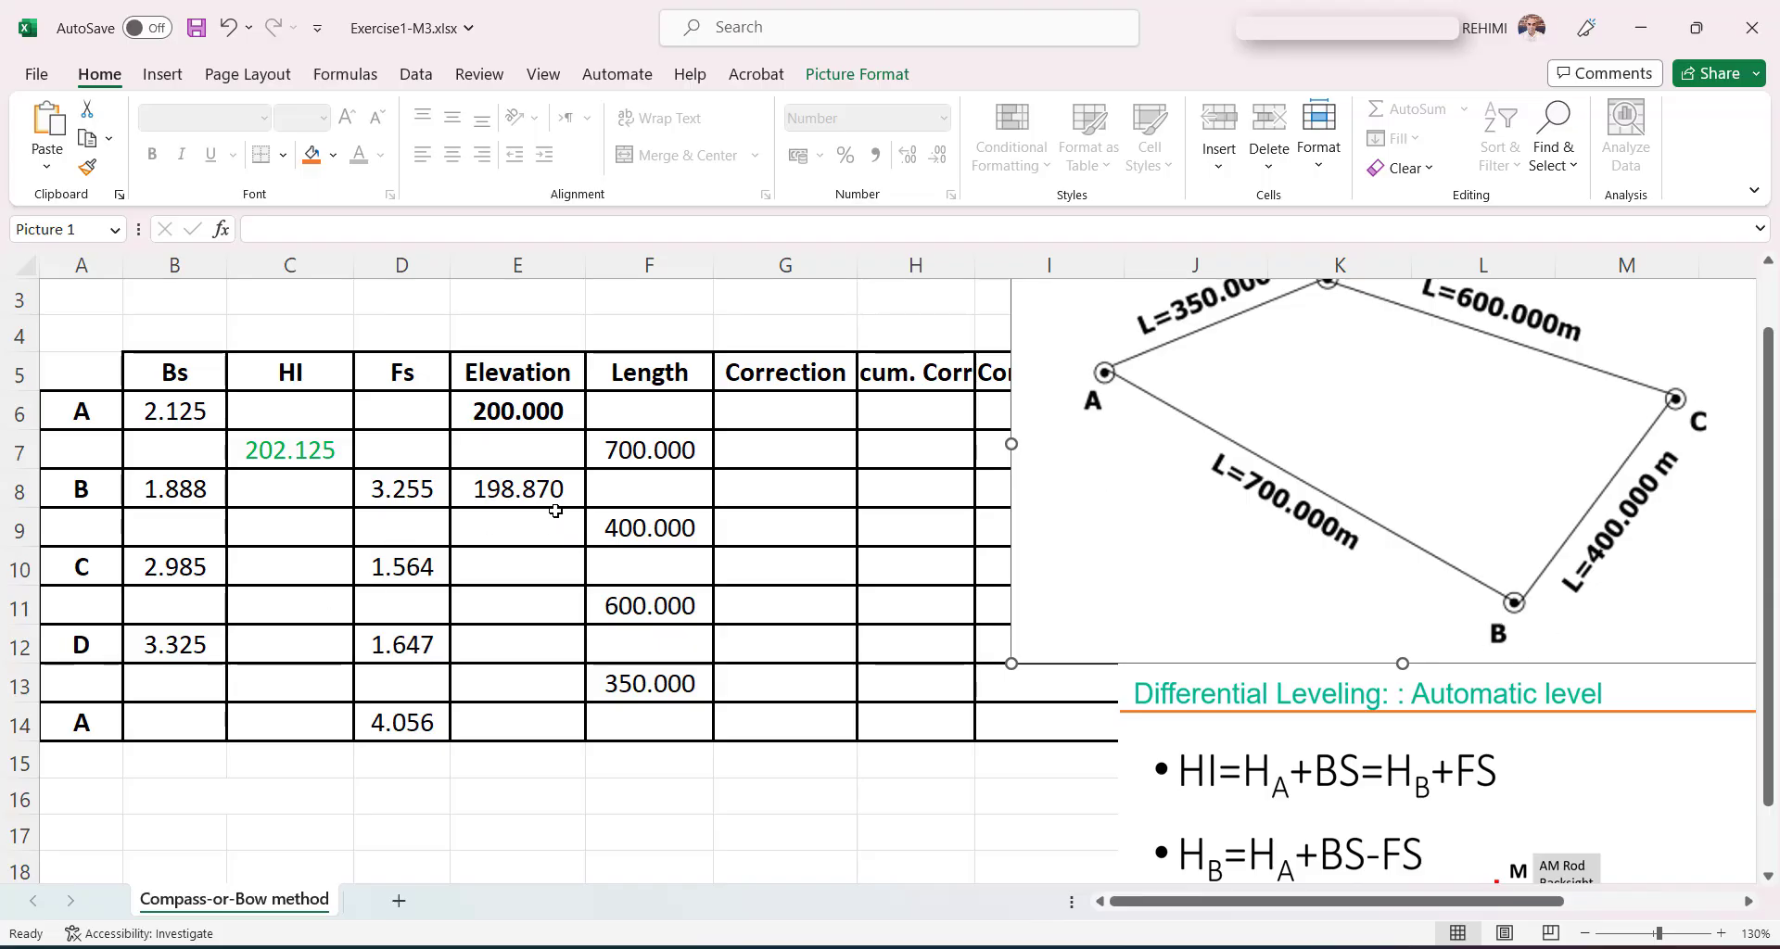
pyautogui.moveTo(199, 409); pyautogui.dragTo(531, 447)
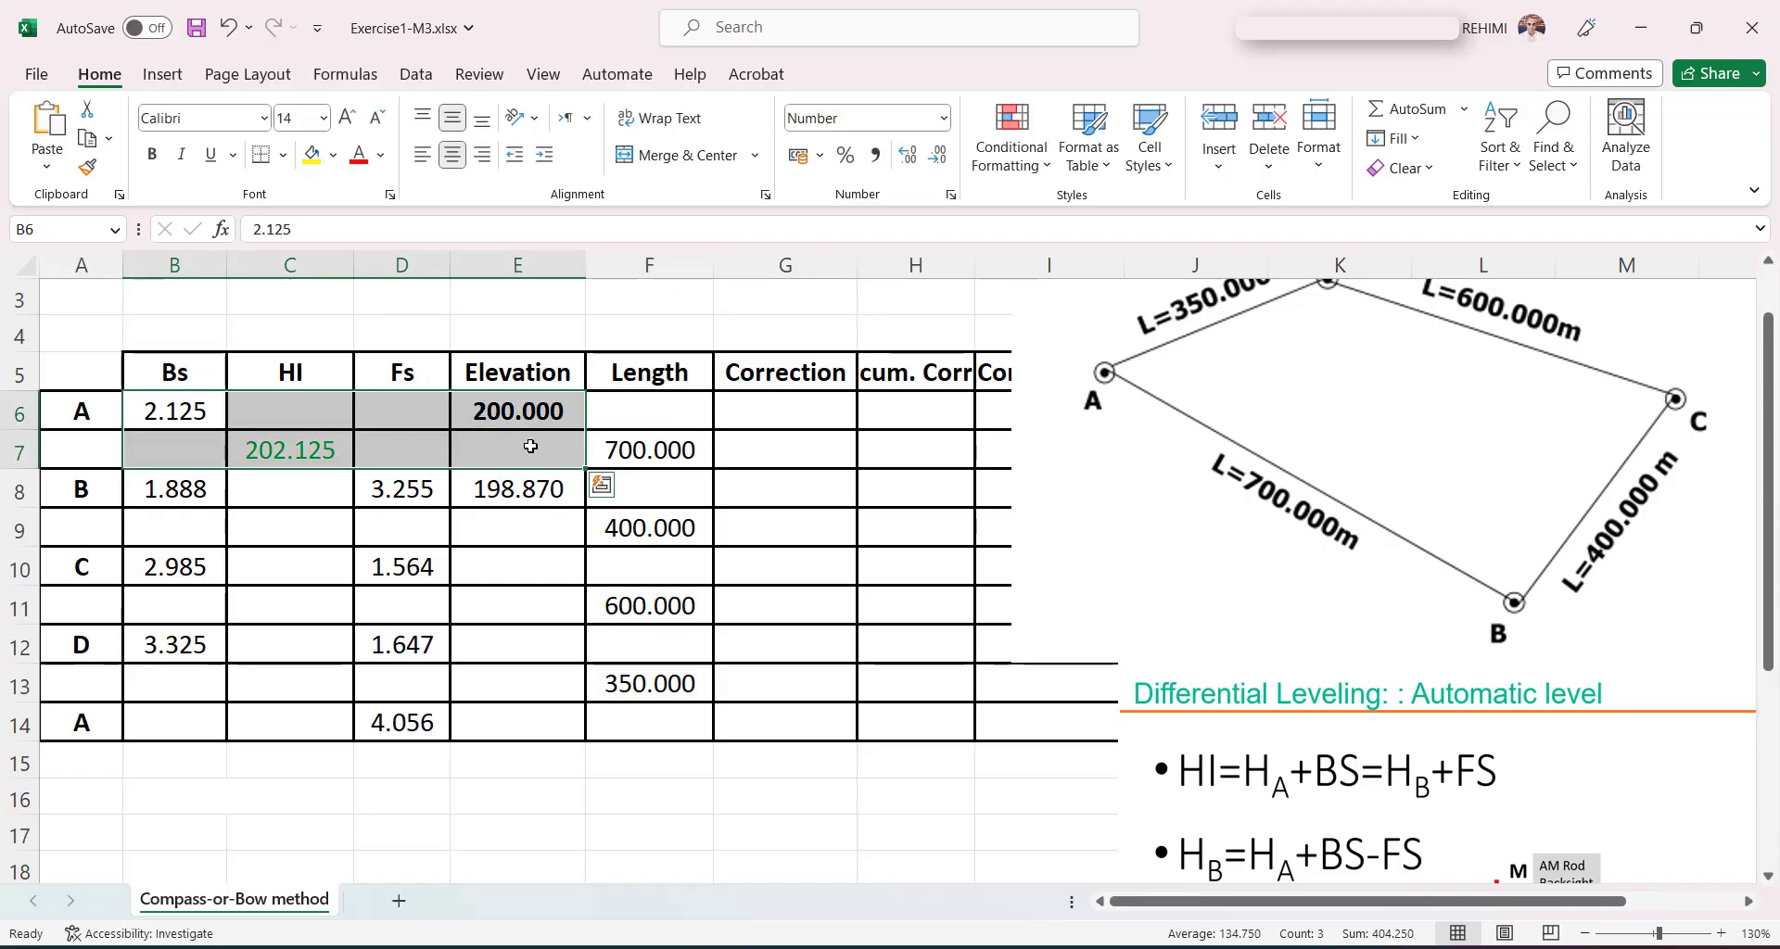